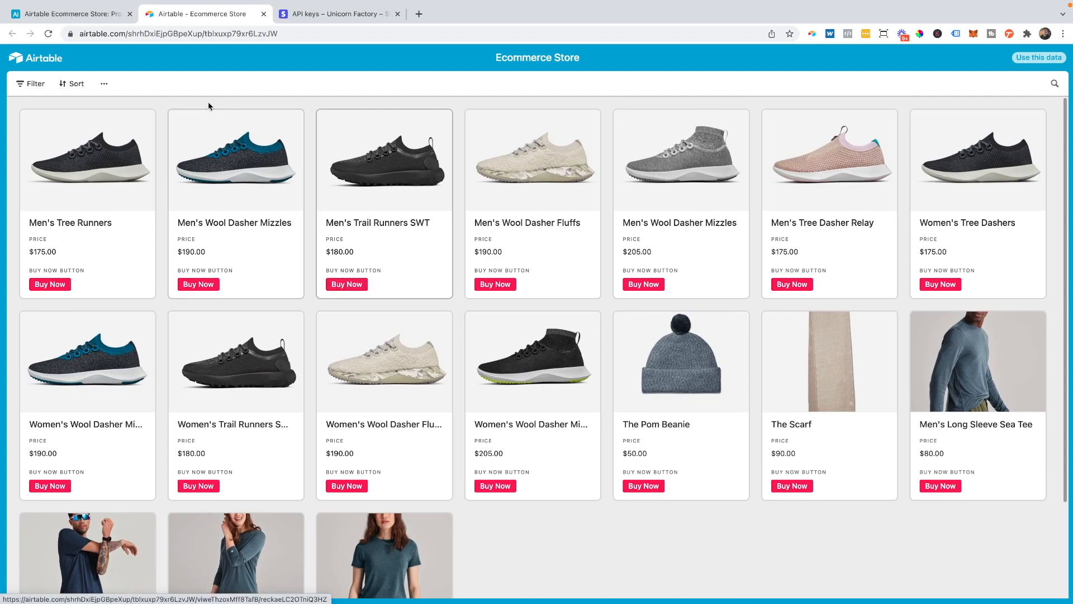
Step: Open the checkout pages for Men's Trail Runners SWT and The Pom Beanie from the store gallery, and close both
click(340, 286)
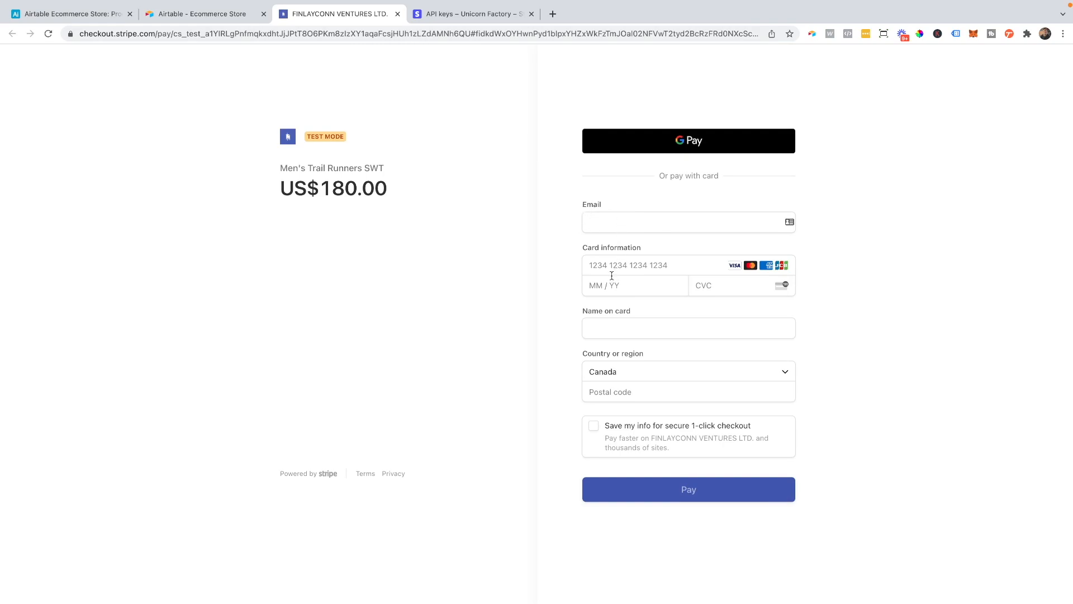
click(217, 17)
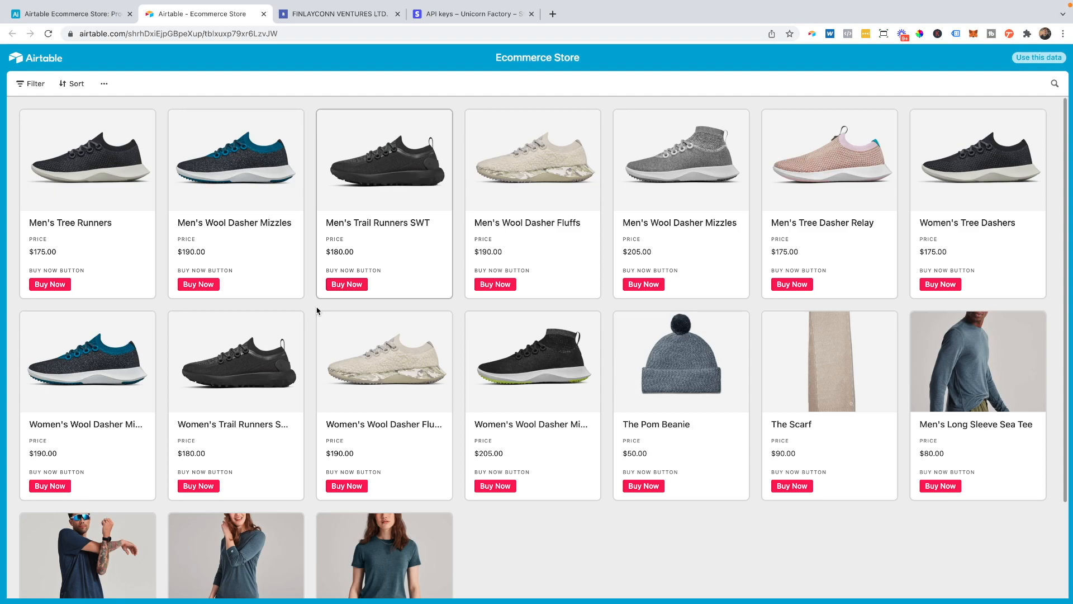
scroll(316, 309, down, 3)
scroll(335, 373, up, 1)
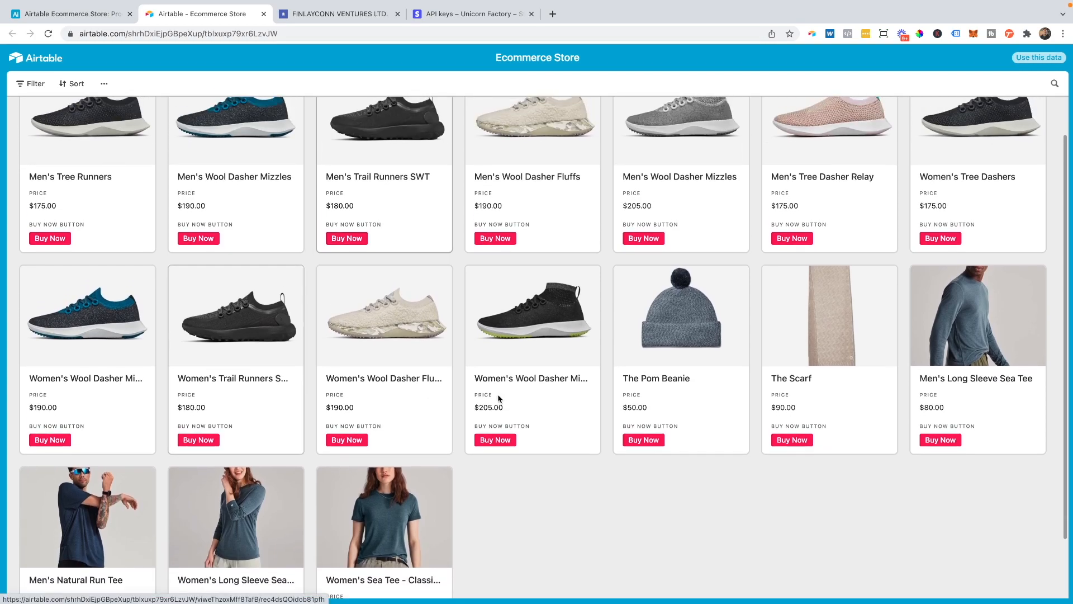
click(644, 440)
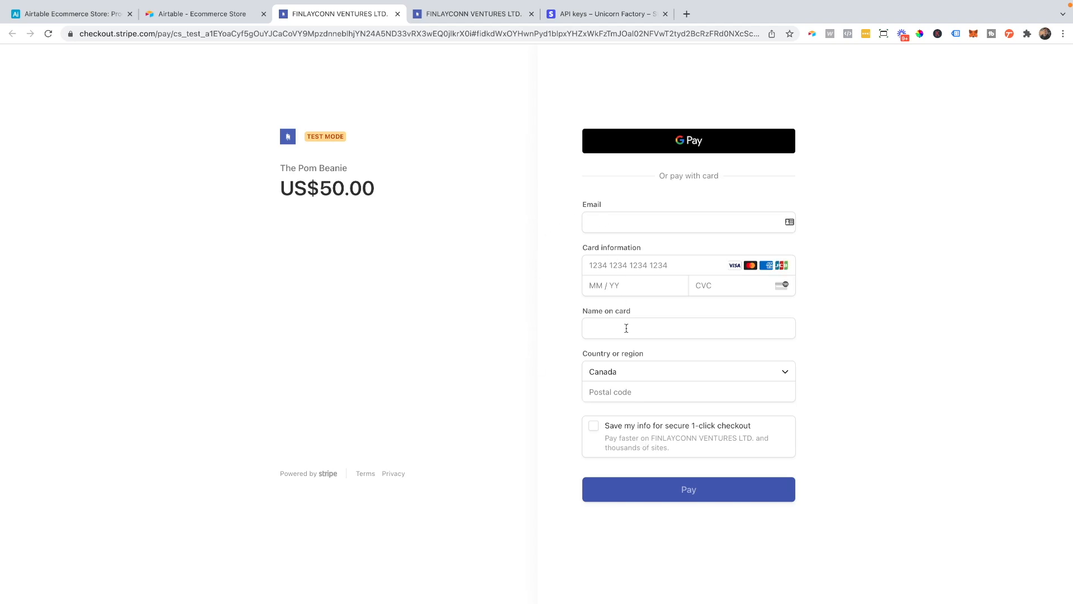
click(397, 13)
click(397, 13)
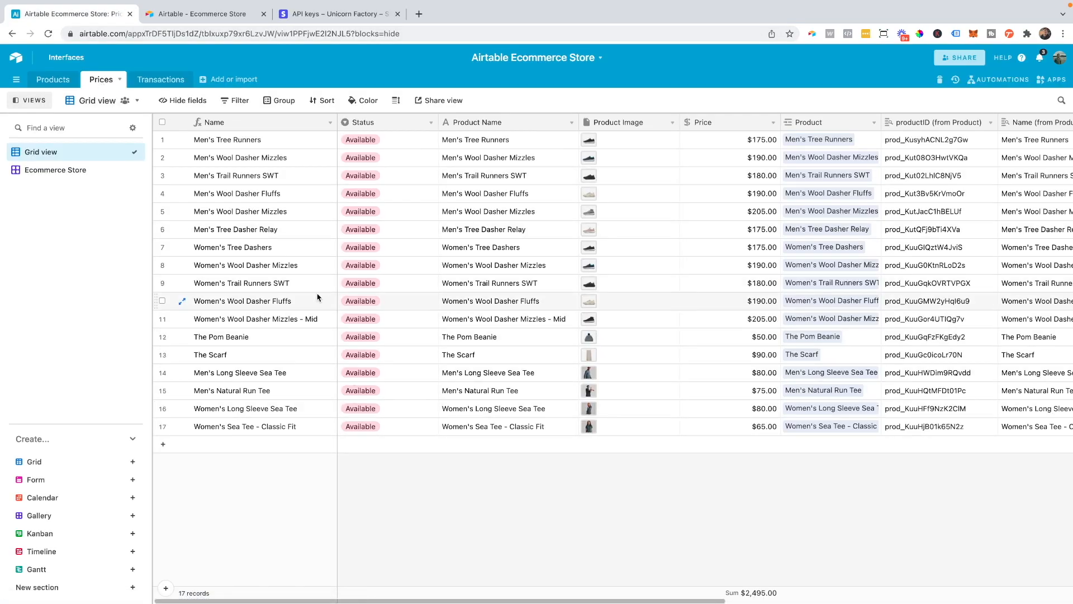
Step: Add a new record to the Prices table with the product name Nice Shoes
click(495, 446)
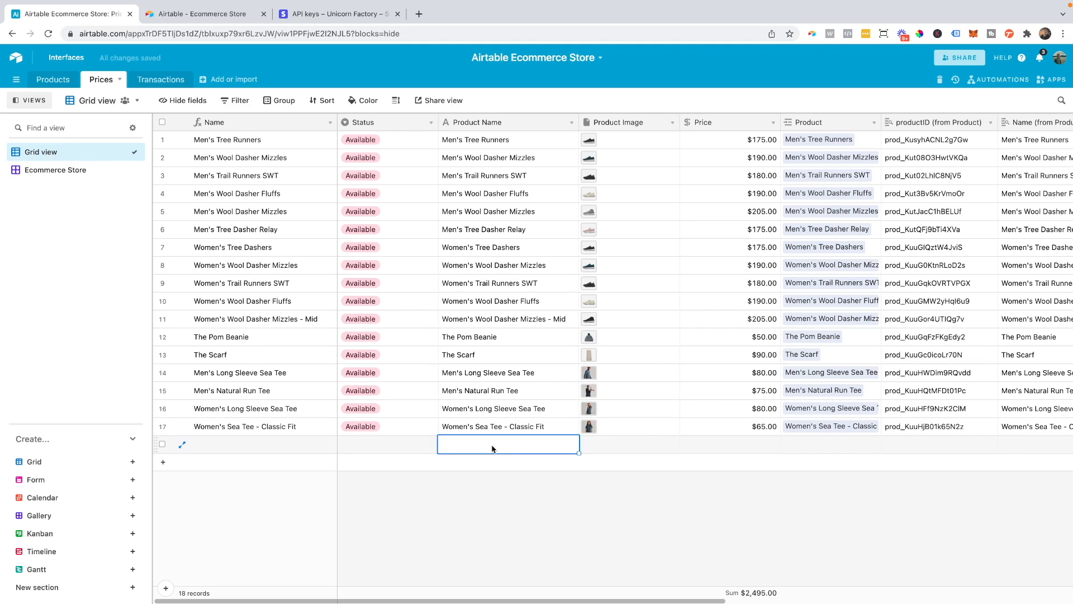
click(494, 448)
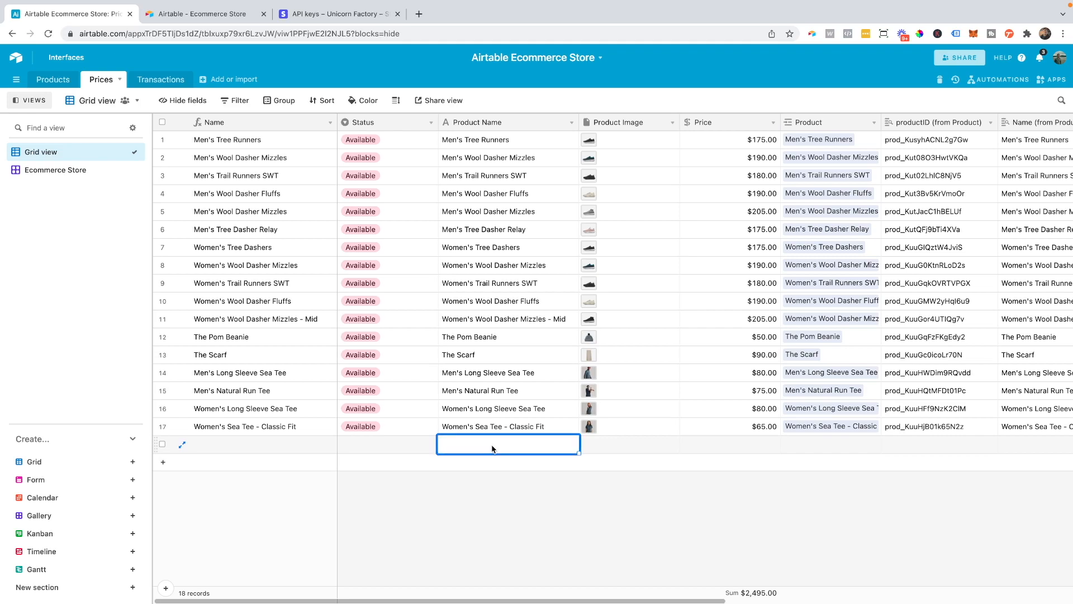
text(Nice Shoes)
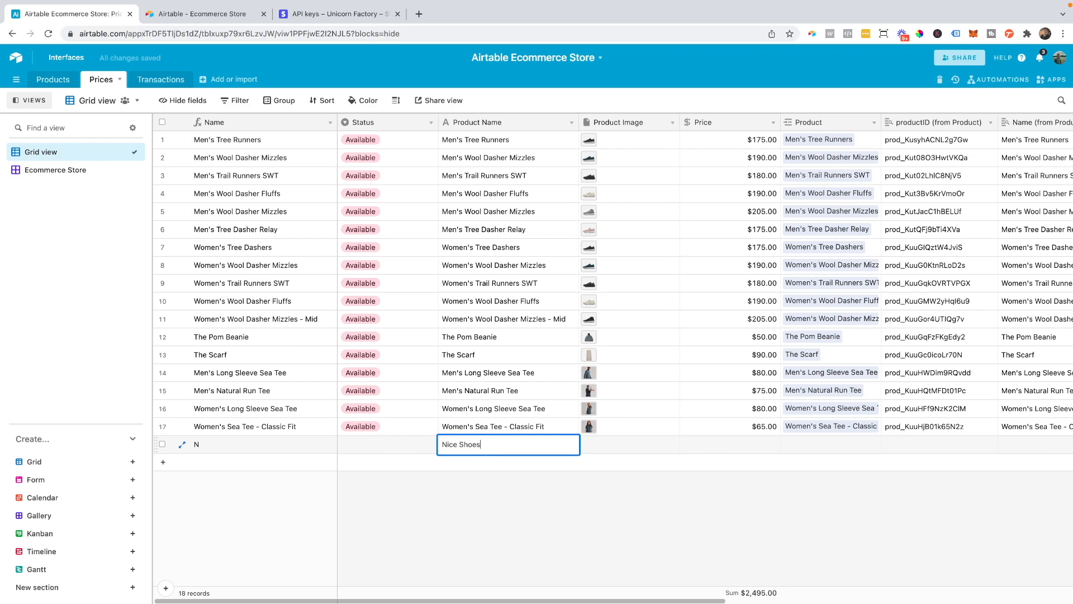
Step: Attach the light green shoe with orange laces as the new record's product image, using a web image search for "allbirds"
click(657, 442)
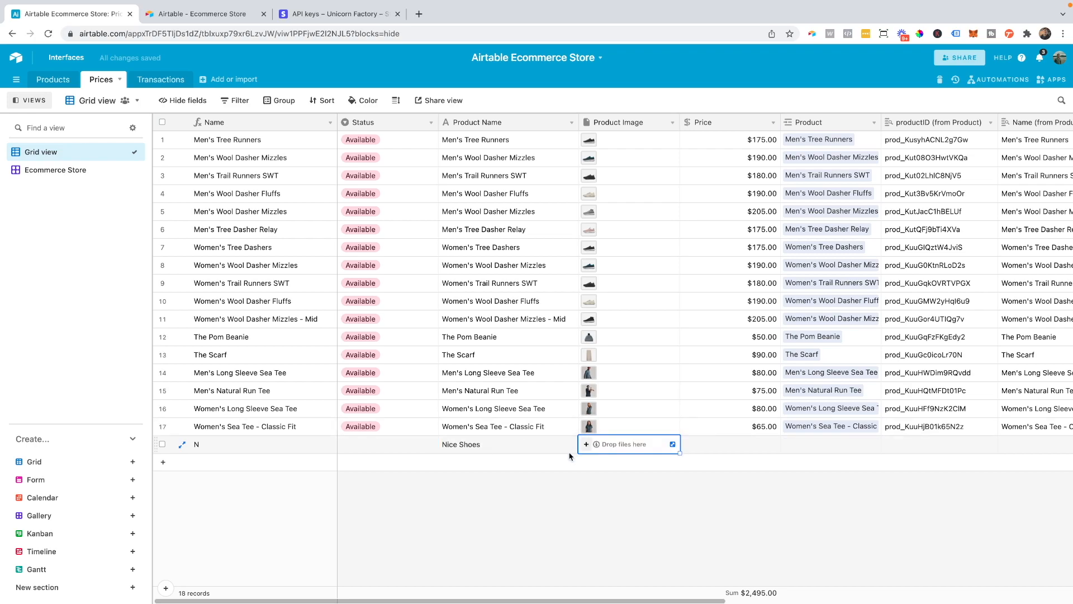
click(584, 446)
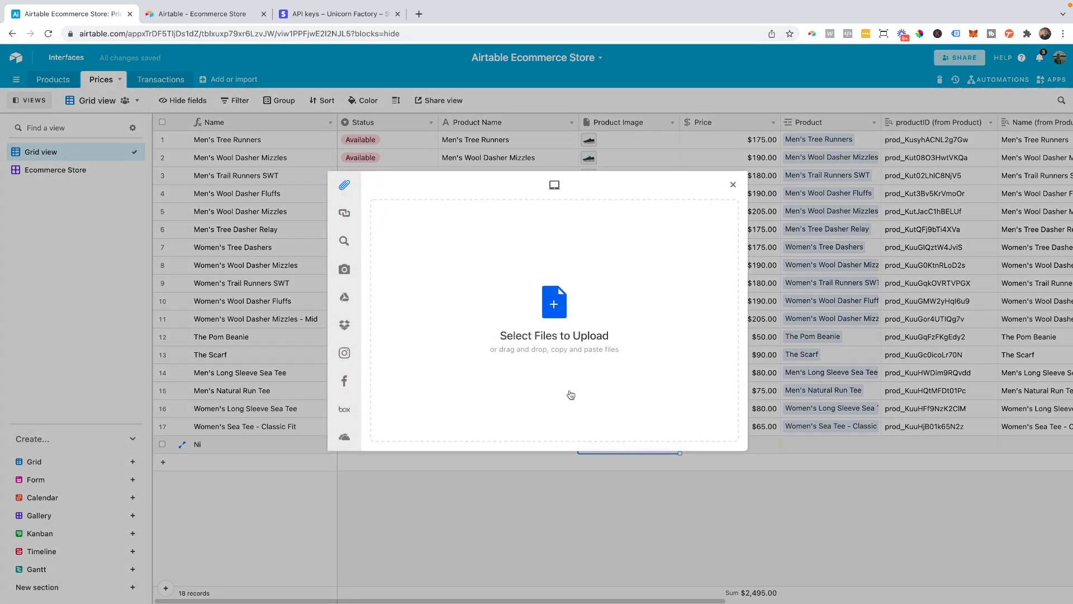
click(344, 240)
triple_click(505, 235)
text(allbirds)
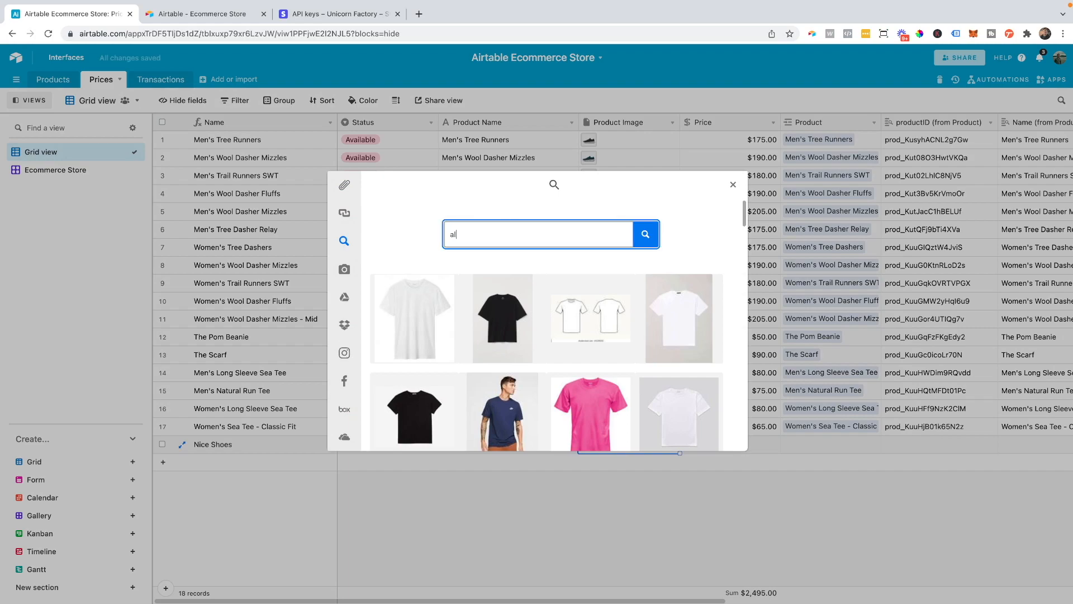
key(Return)
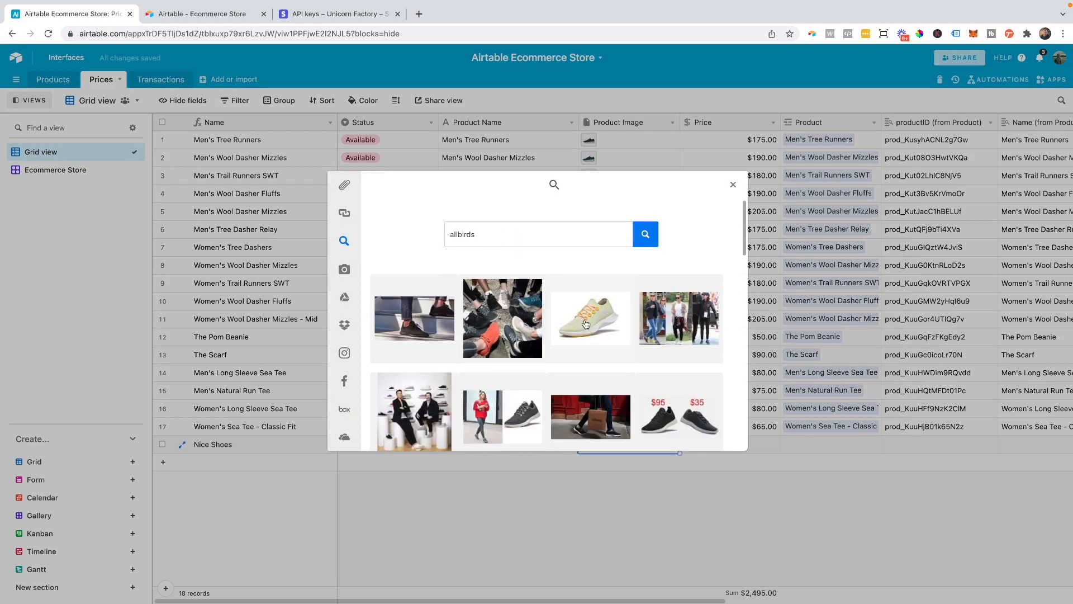
click(584, 325)
click(712, 437)
click(717, 434)
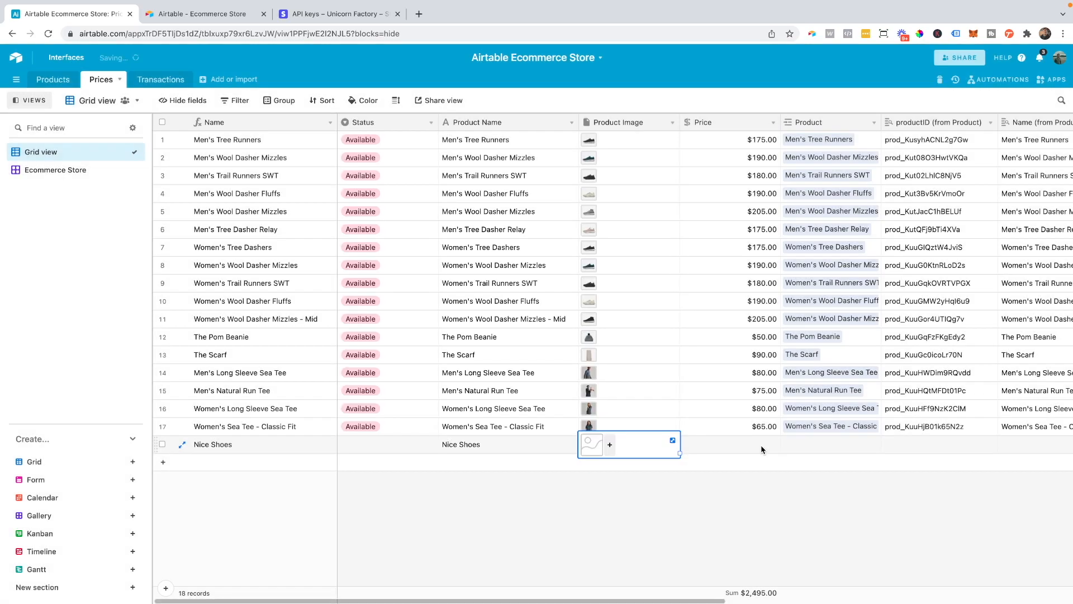
Step: Change the new record's product name to Adidas Birds and set its price to $85
click(535, 443)
text(A)
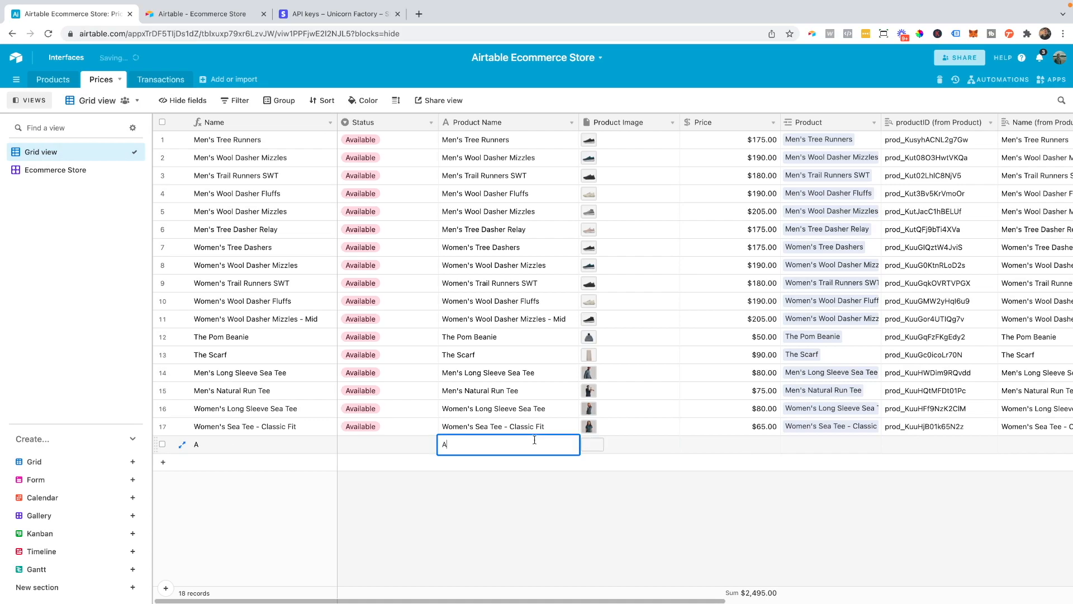
text(didas Birds)
key(Tab)
key(Tab)
key(Tab)
key(shift+Tab)
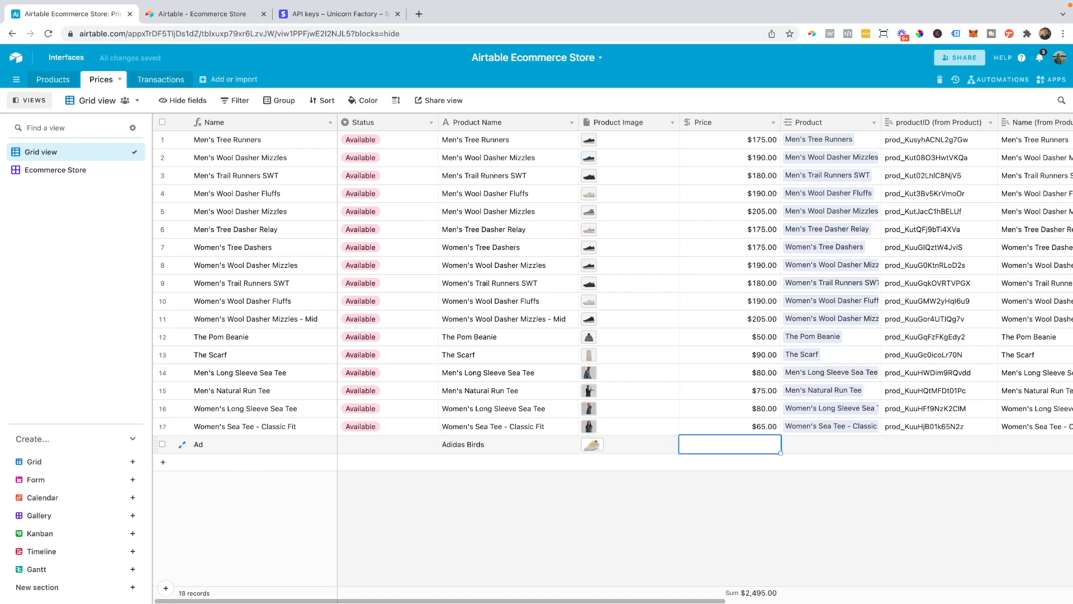
text(85)
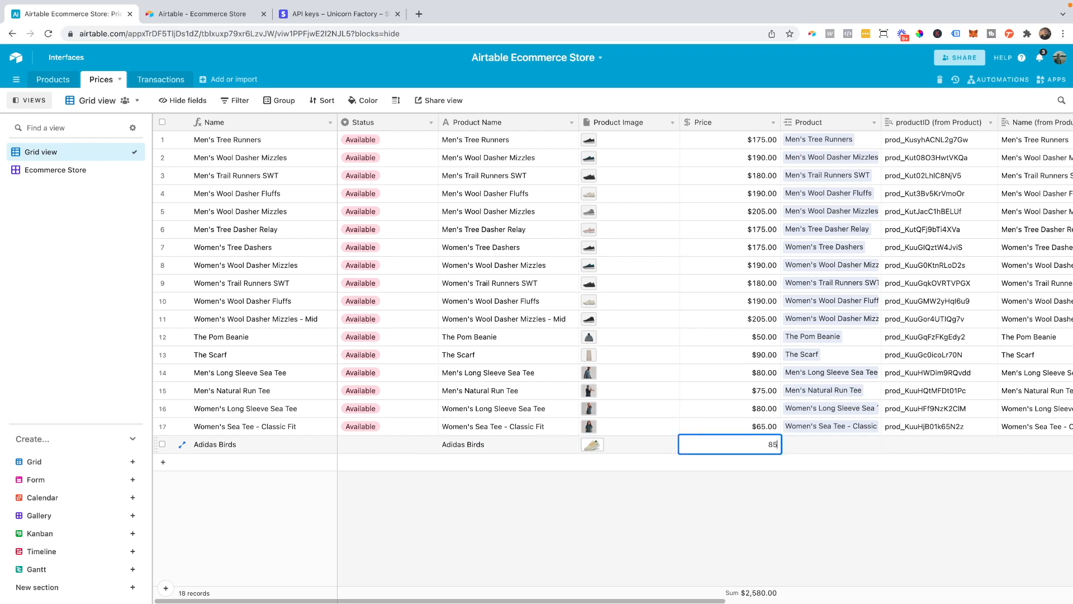
click(542, 505)
Step: Generate the Stripe payment link for the Adidas Birds record
scroll(581, 440, right, 2)
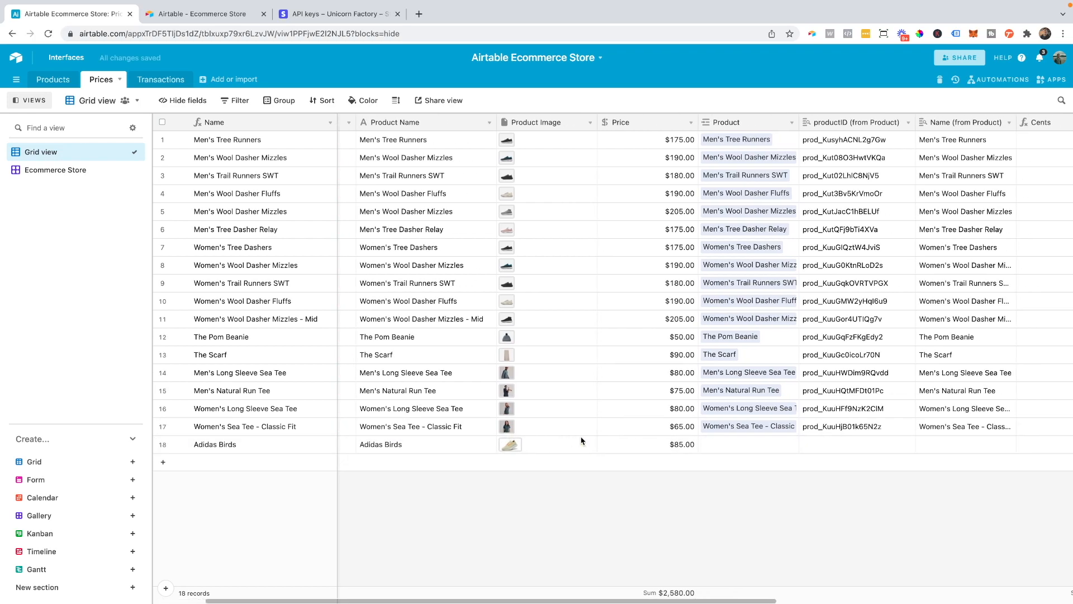
scroll(543, 451, left, 2)
click(510, 447)
click(649, 451)
click(716, 448)
scroll(717, 450, right, 6)
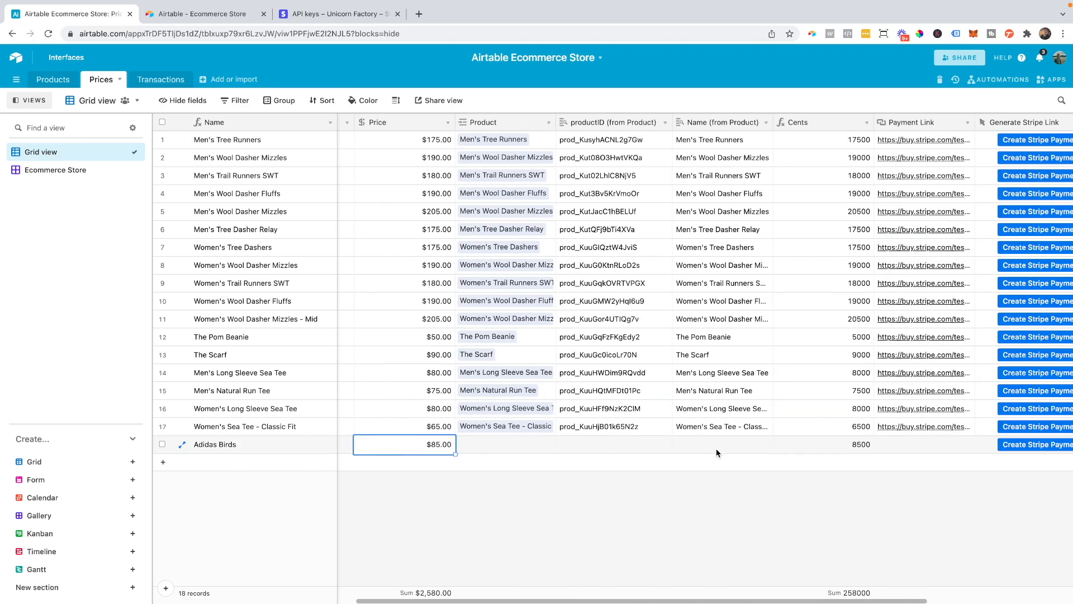
click(1039, 446)
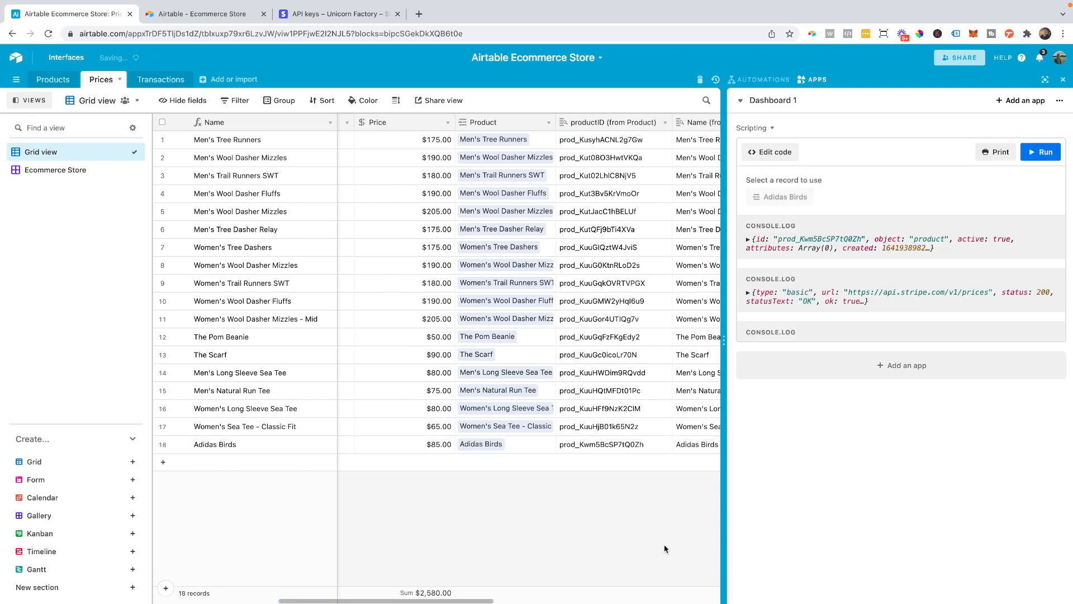
Step: Return to the public store gallery and open the checkout page for Adidas Birds
click(203, 14)
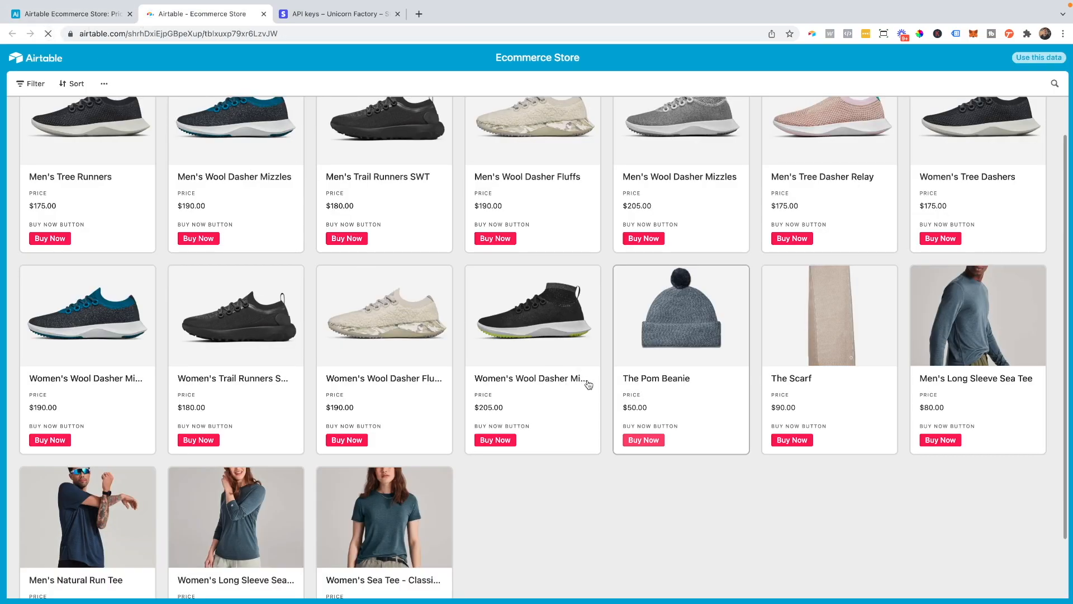
scroll(587, 383, down, 2)
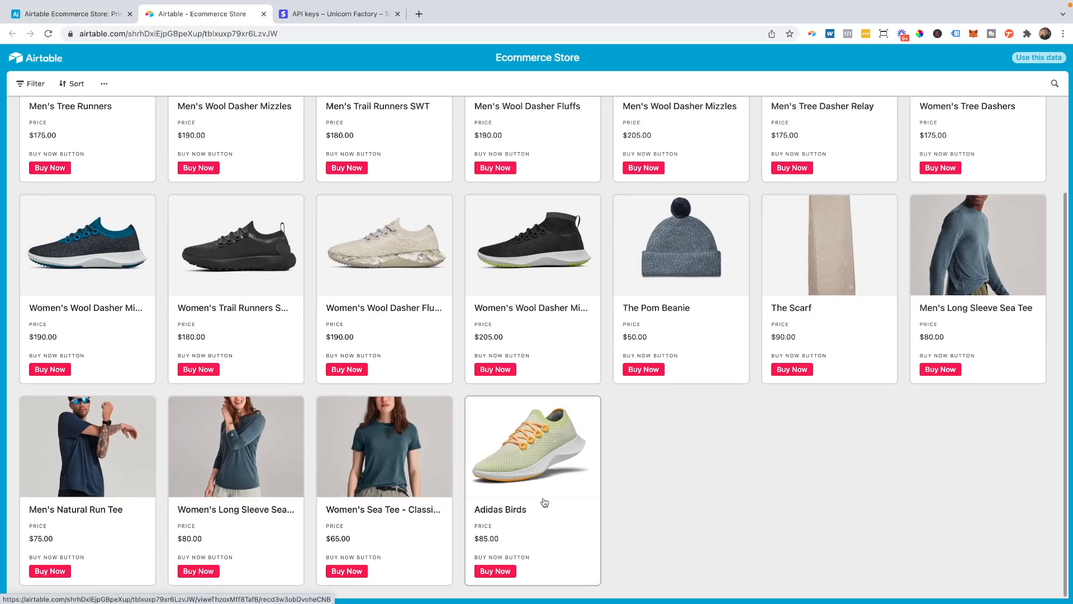
click(495, 570)
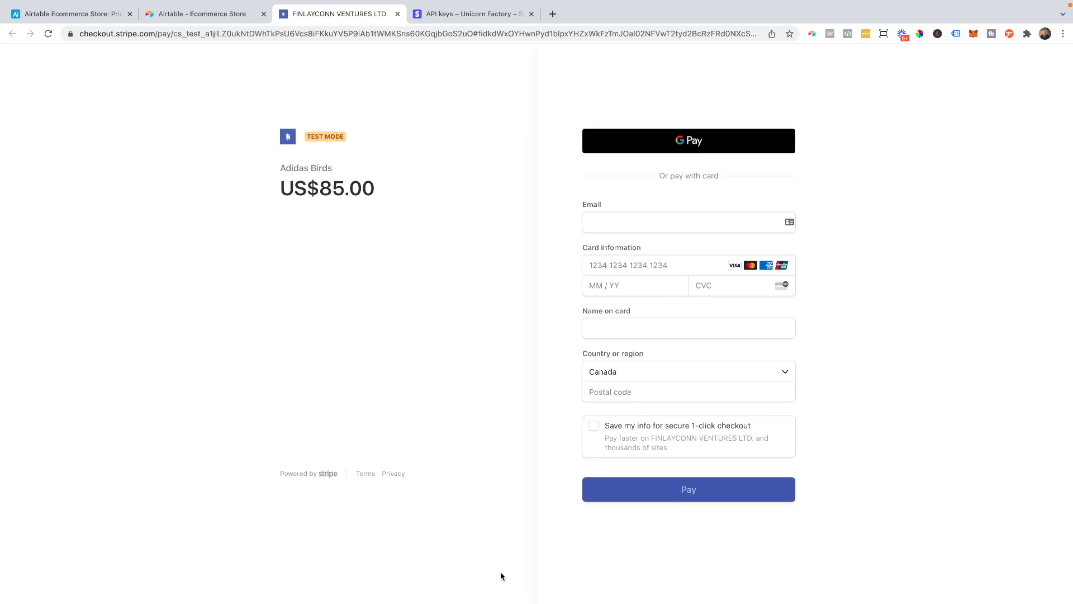
Step: Check the product name and price on the Adidas Birds checkout page and submit the test payment
triple_click(305, 169)
triple_click(319, 190)
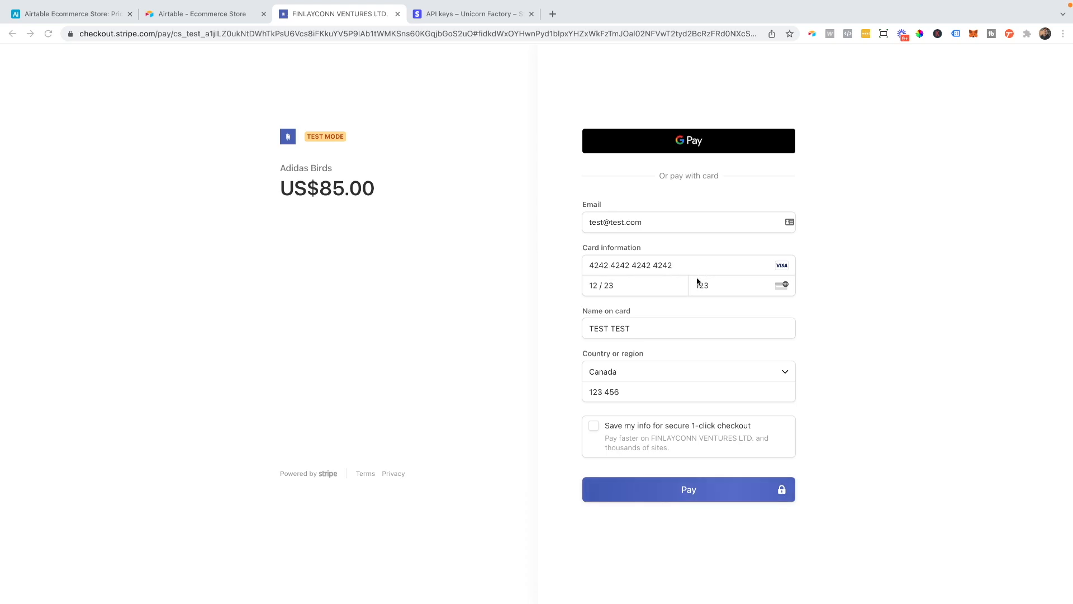
click(665, 493)
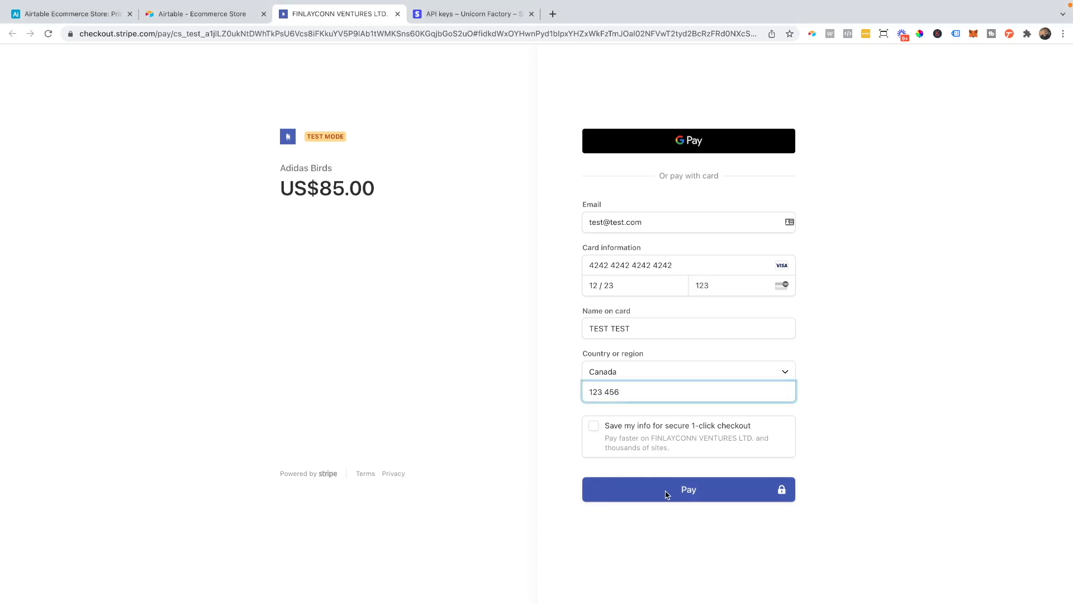
click(666, 493)
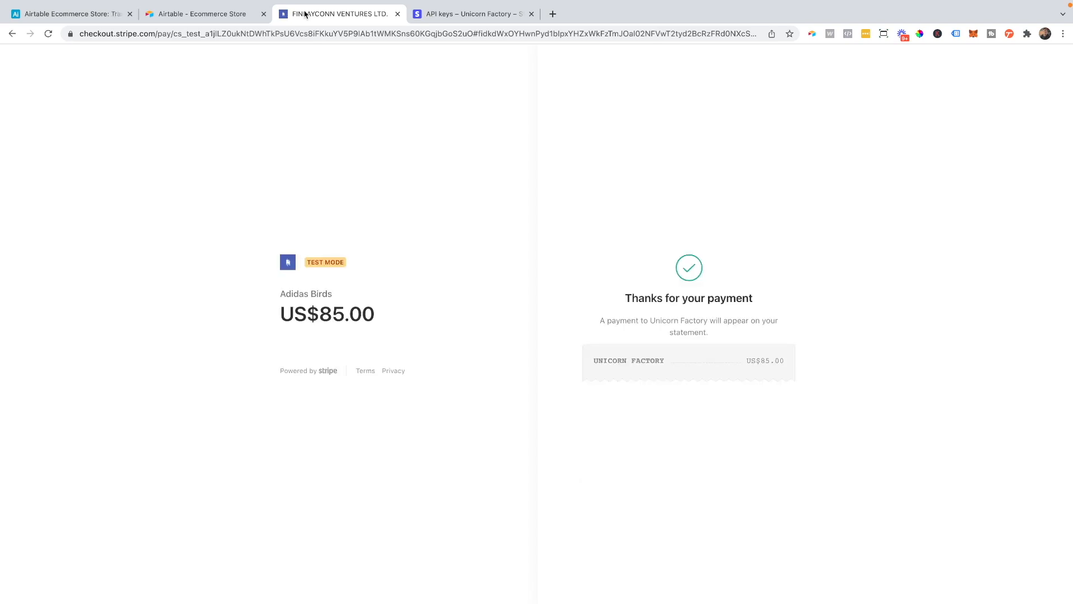
Step: Examine the new order's customer and amount in the Transactions table, and open its Stripe receipt to check the purchased item
click(66, 20)
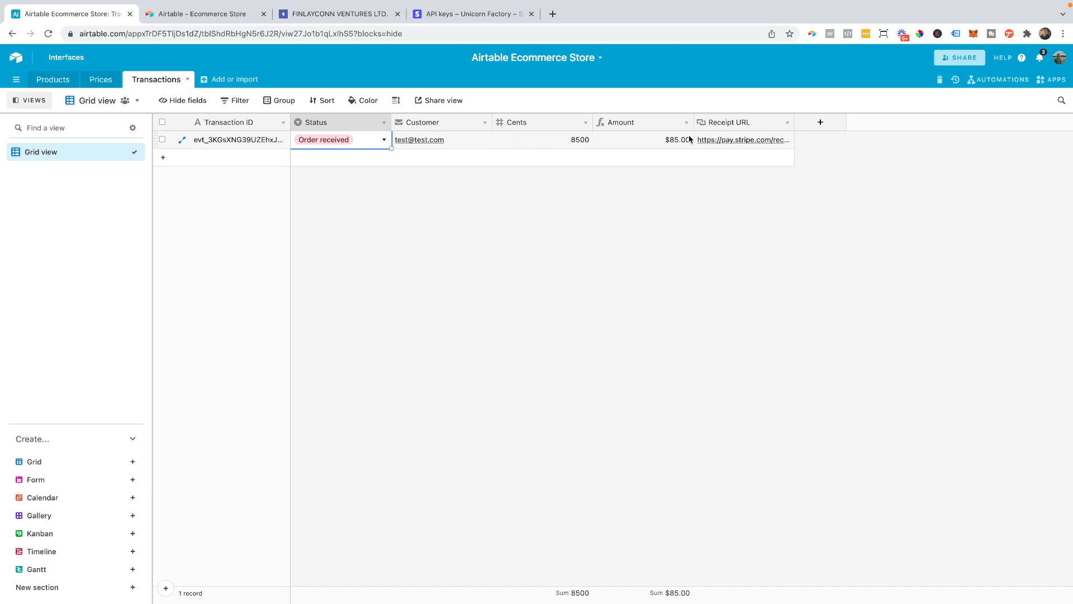
click(469, 141)
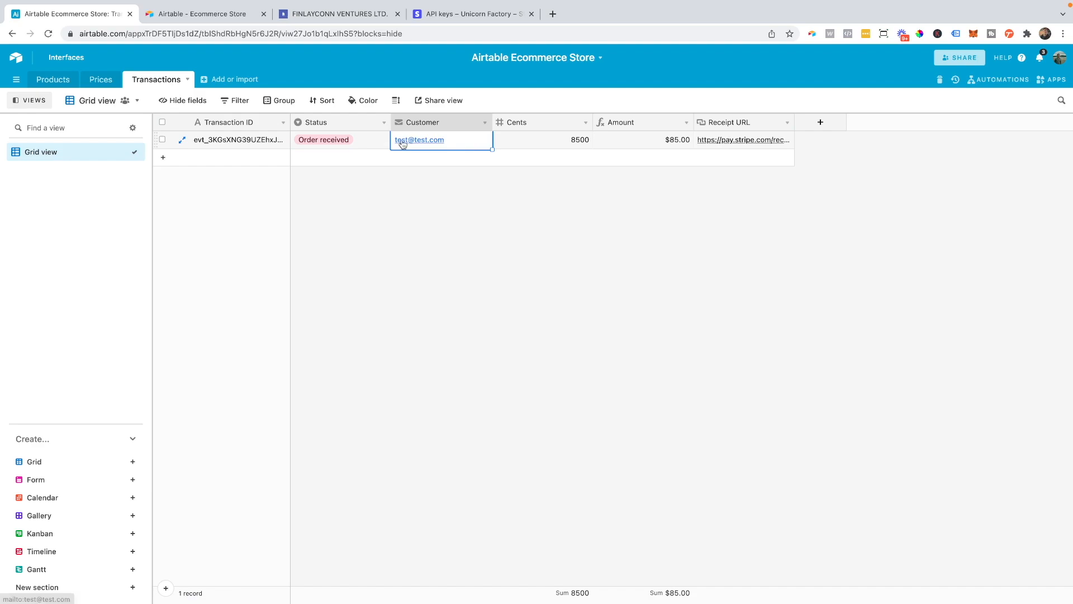
click(573, 142)
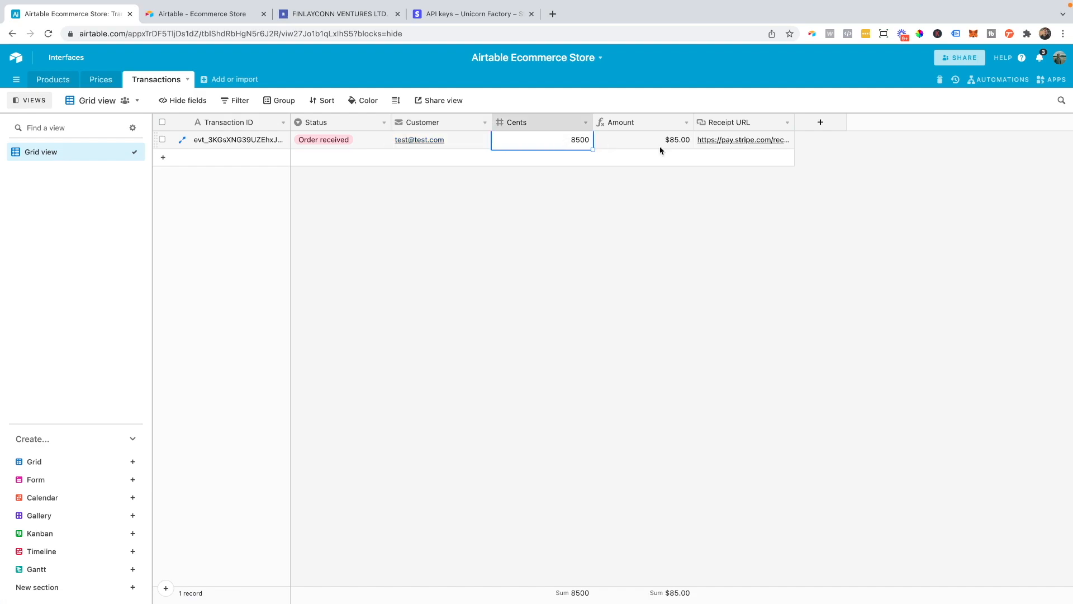
click(728, 140)
click(727, 141)
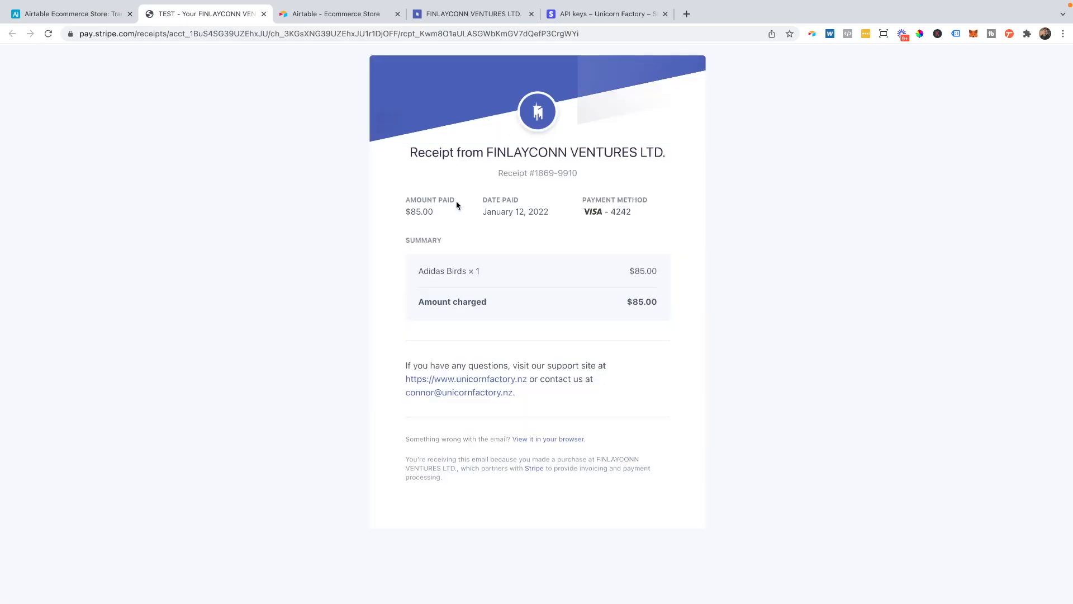
triple_click(432, 279)
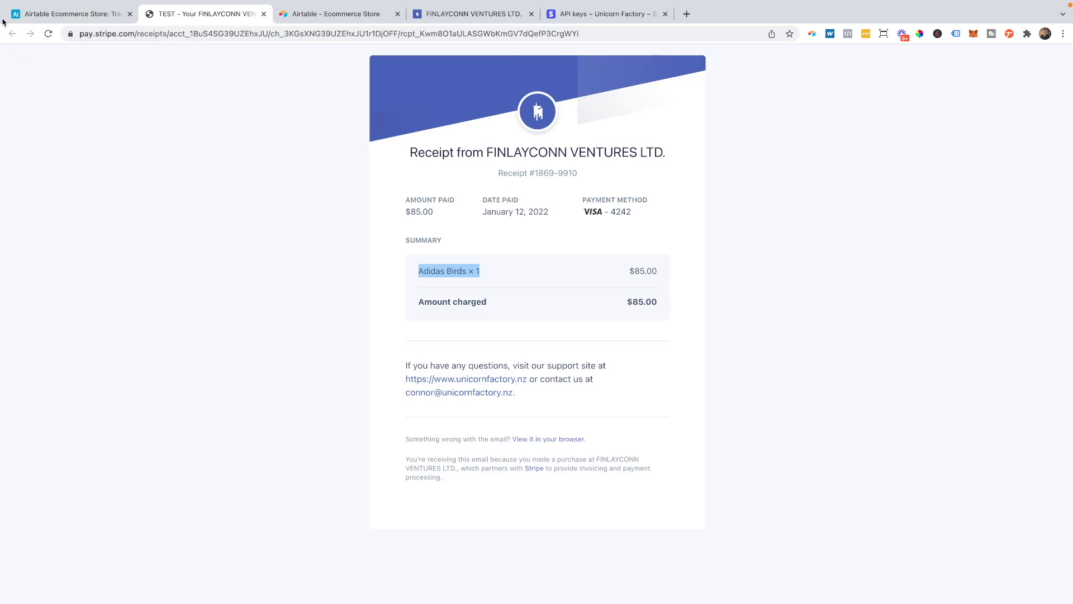
Step: Return to the Transactions table and view the status options available for the order, leaving its status as is
click(62, 43)
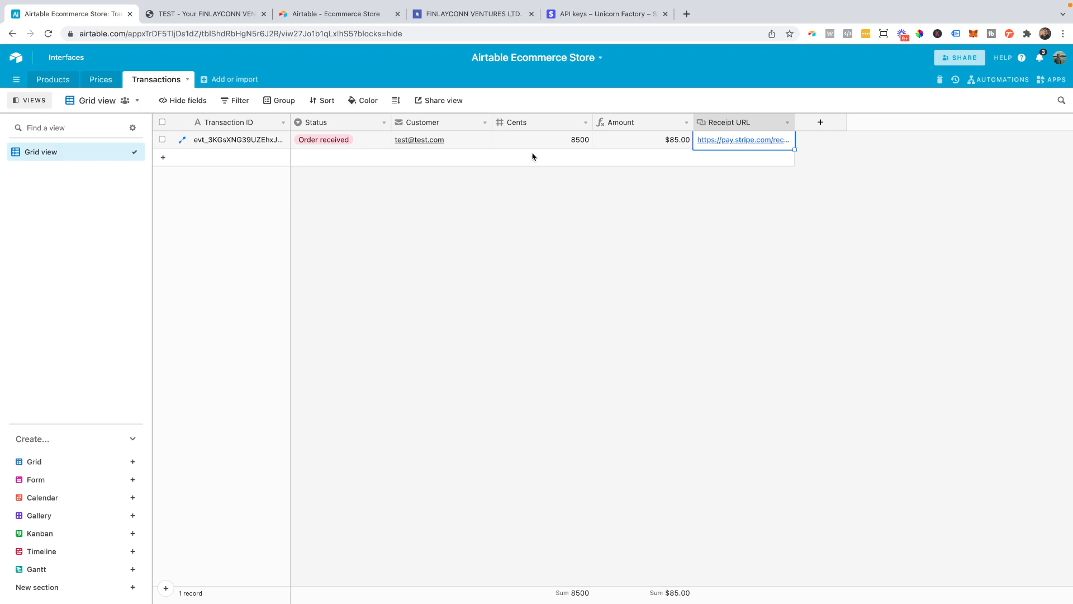
click(351, 143)
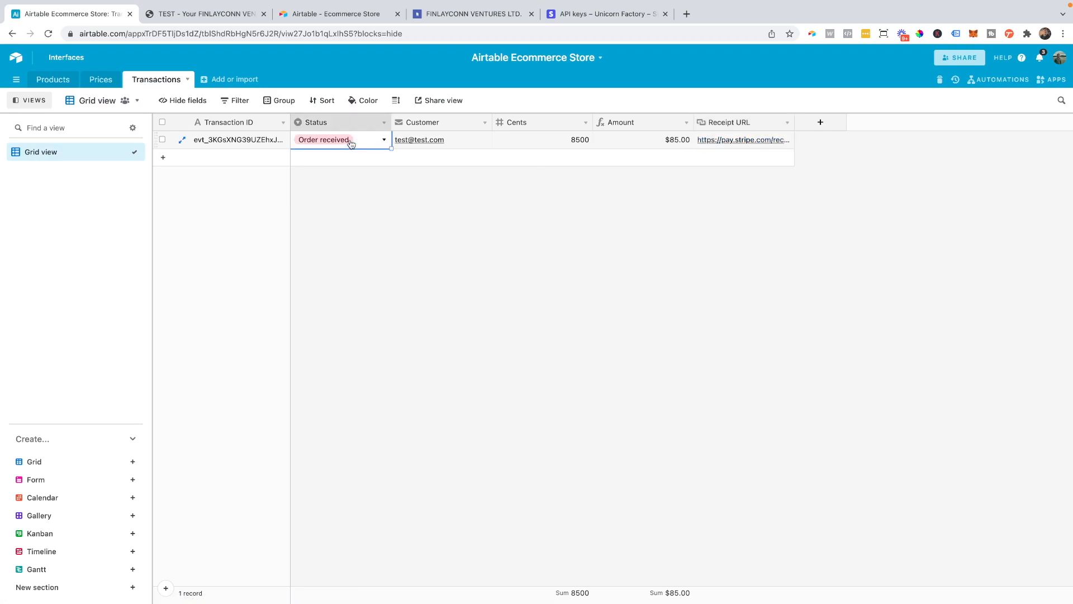
click(351, 144)
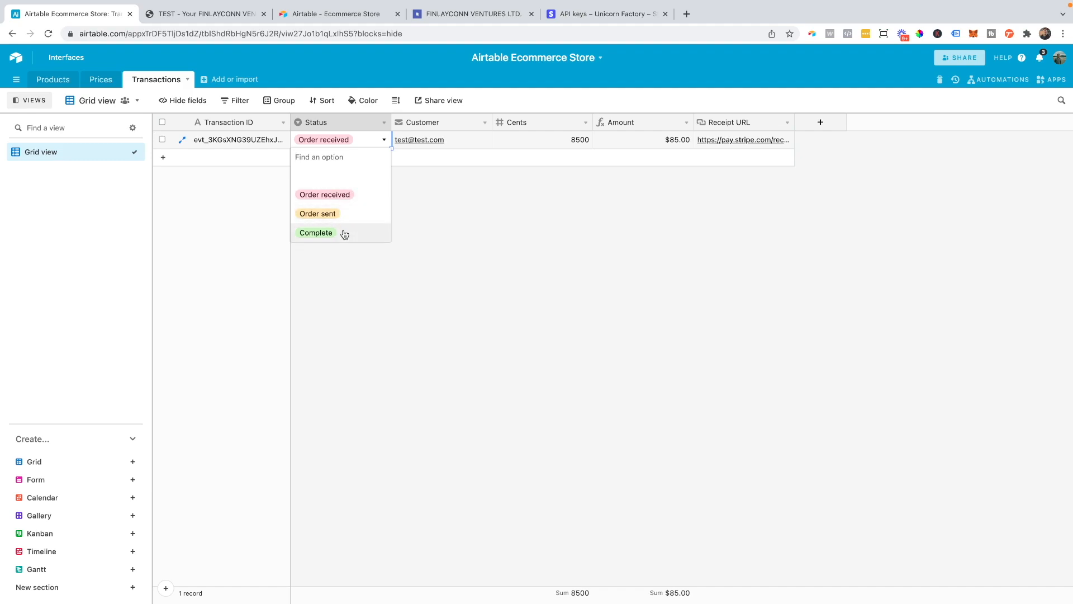
click(503, 225)
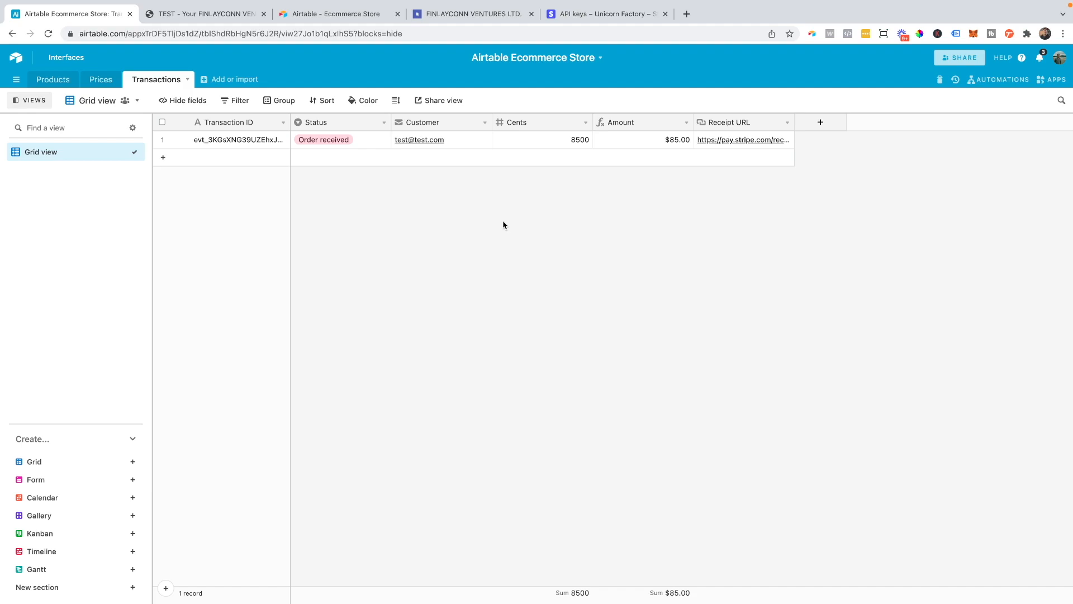
Step: Return to the Prices table and open its Ecommerce Store gallery view
click(101, 79)
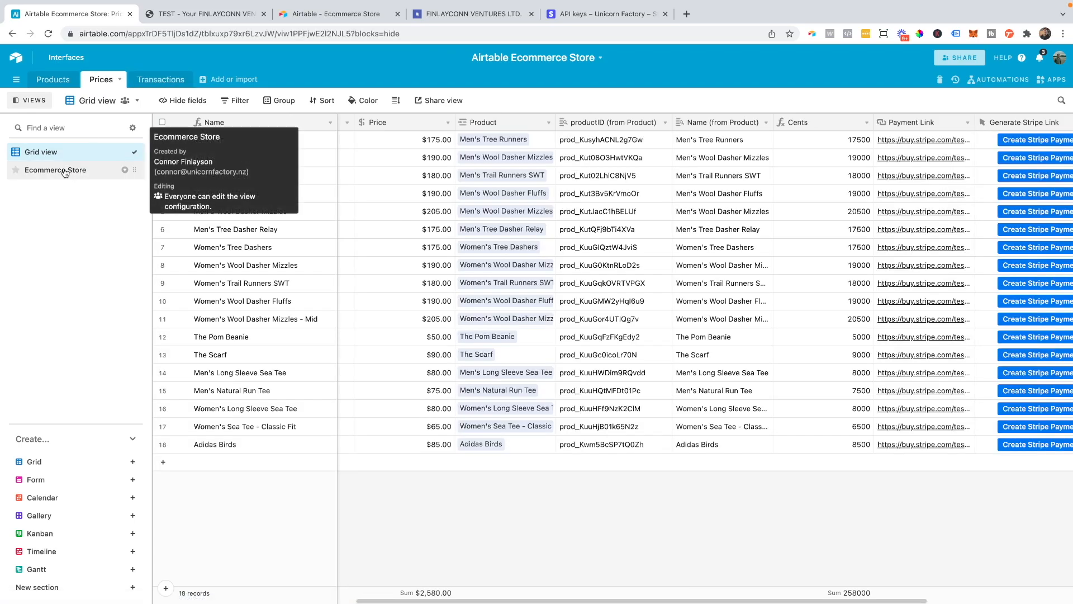
click(65, 171)
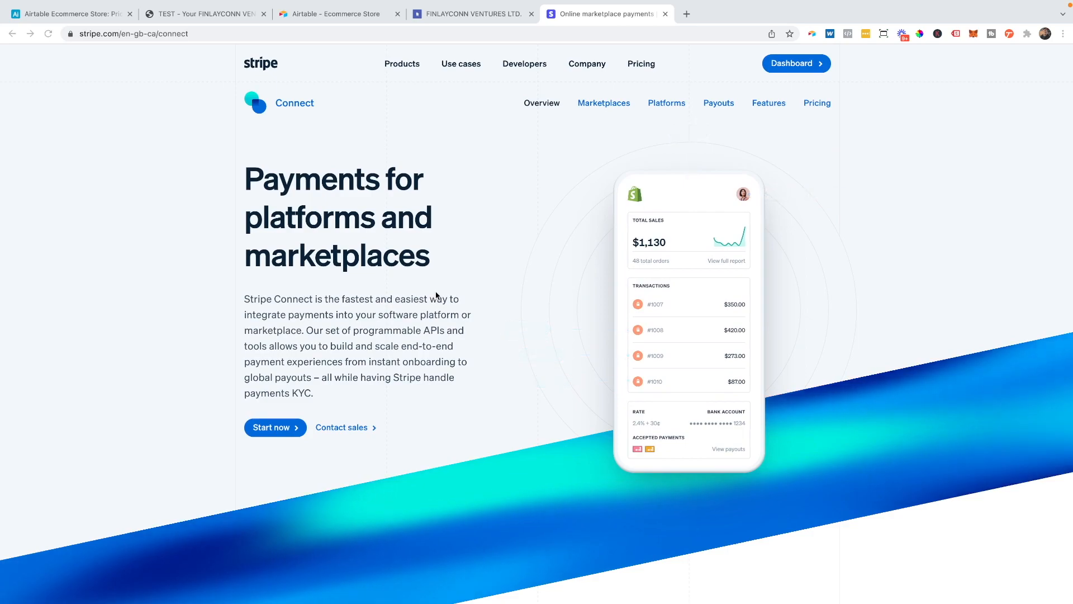
Step: Examine the Stripe Connect page's introduction, featured company logos and How it works section
scroll(437, 295, down, 1)
scroll(436, 294, down, 3)
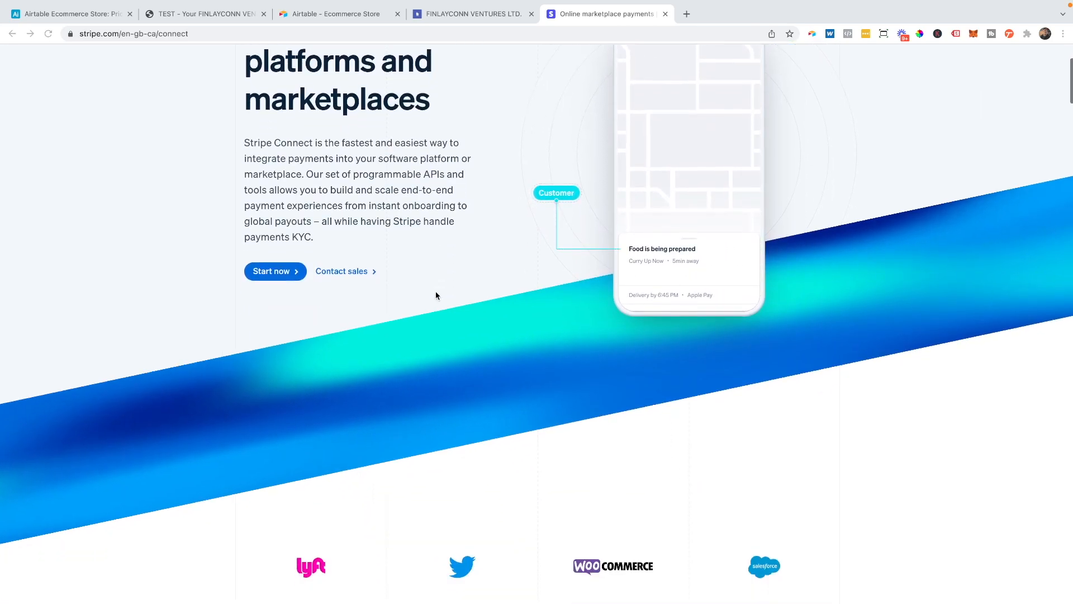
scroll(436, 294, up, 3)
scroll(436, 295, down, 3)
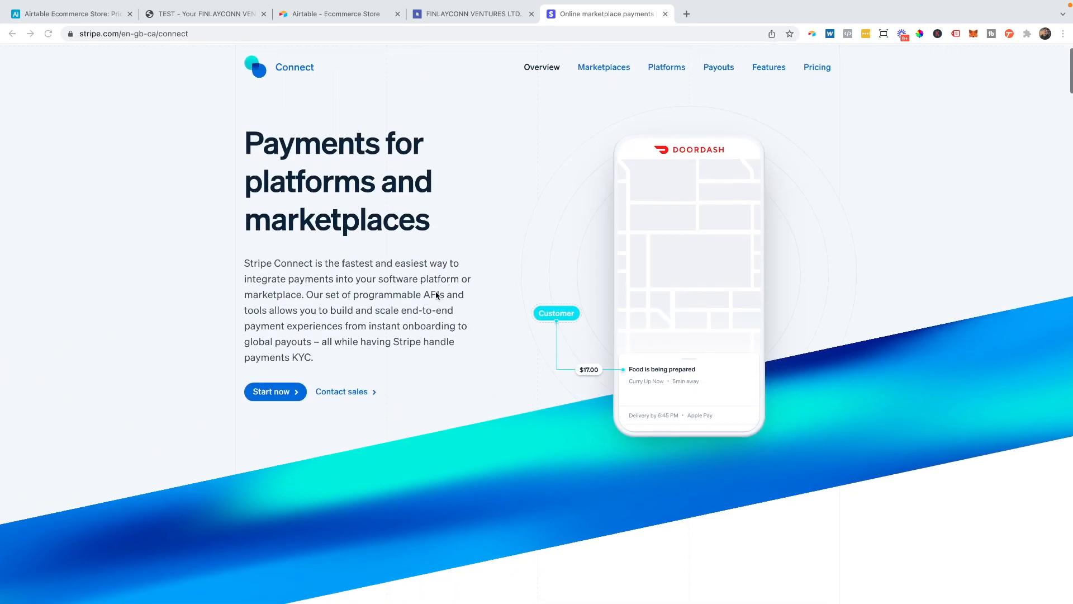
scroll(436, 295, down, 10)
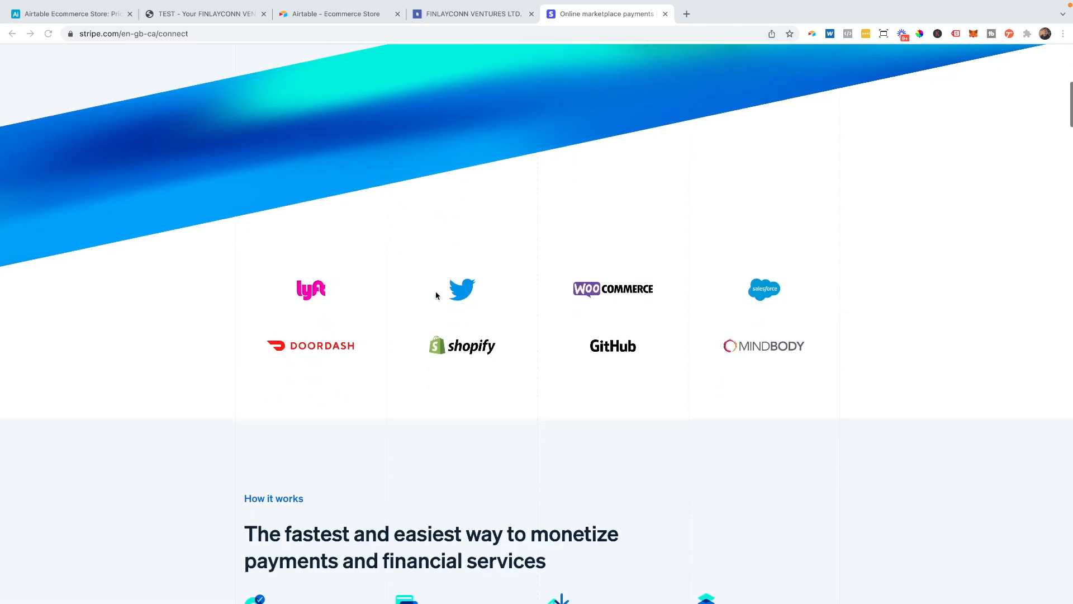
scroll(437, 295, down, 6)
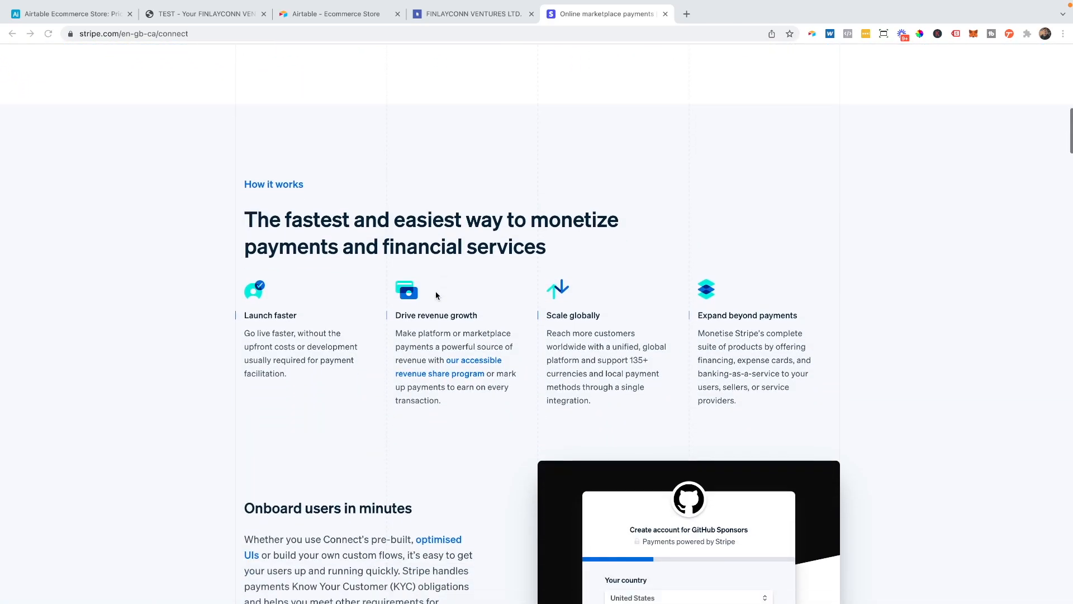
Step: Read the Stripe Connect sections on onboarding users, accepting payments and controlling how funds flow
scroll(436, 295, down, 2)
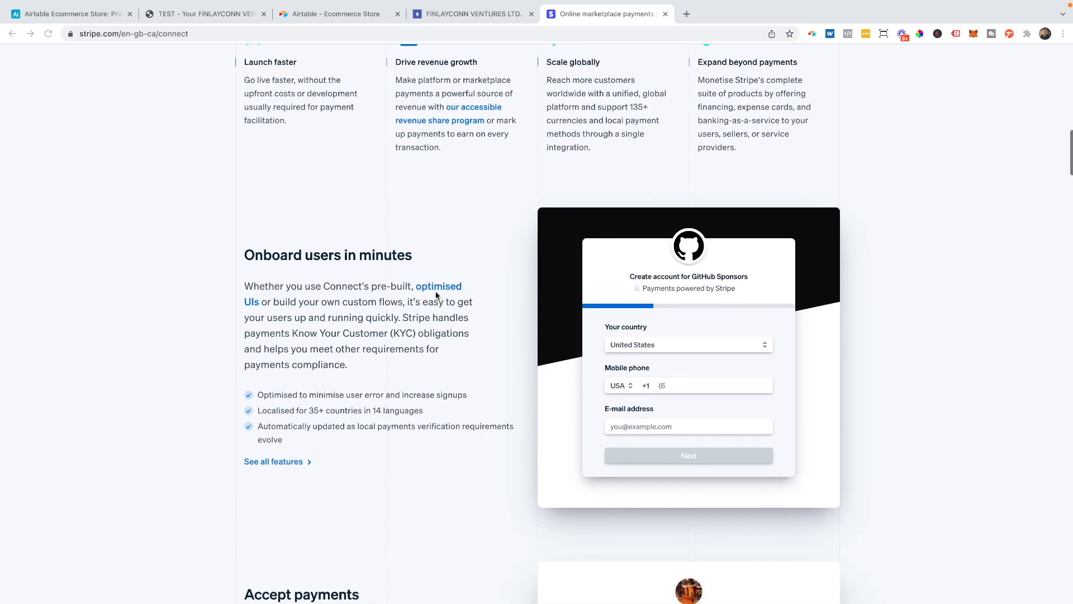
scroll(436, 295, down, 3)
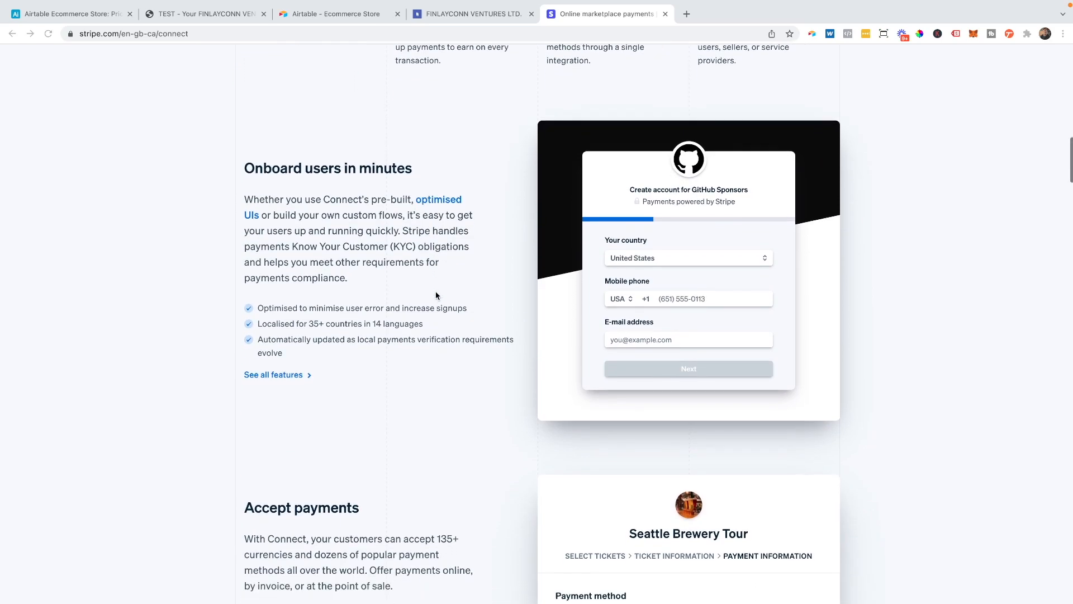
scroll(437, 295, down, 6)
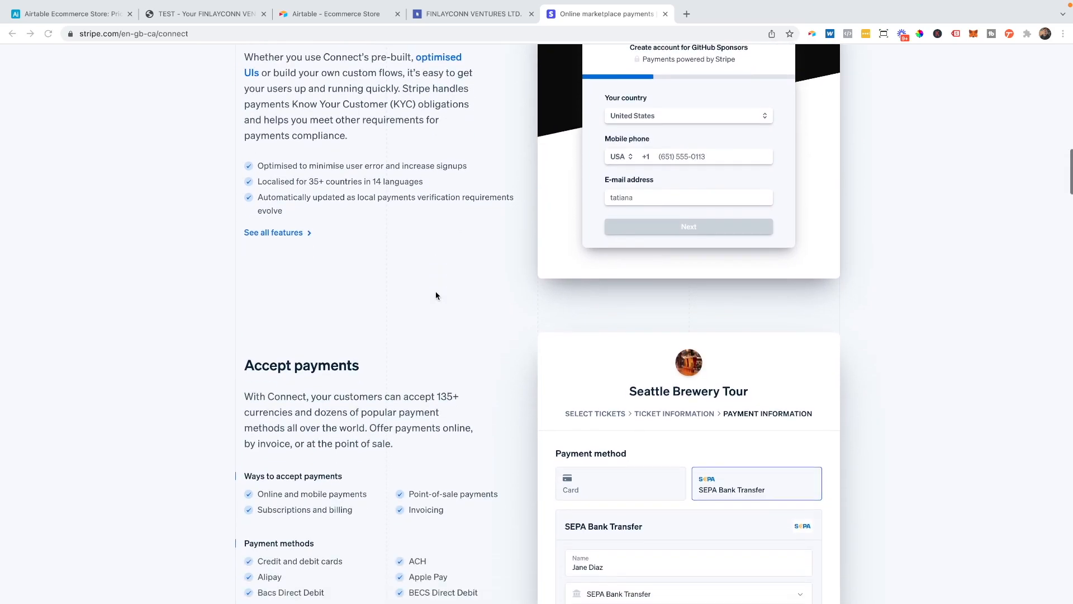
scroll(436, 293, down, 2)
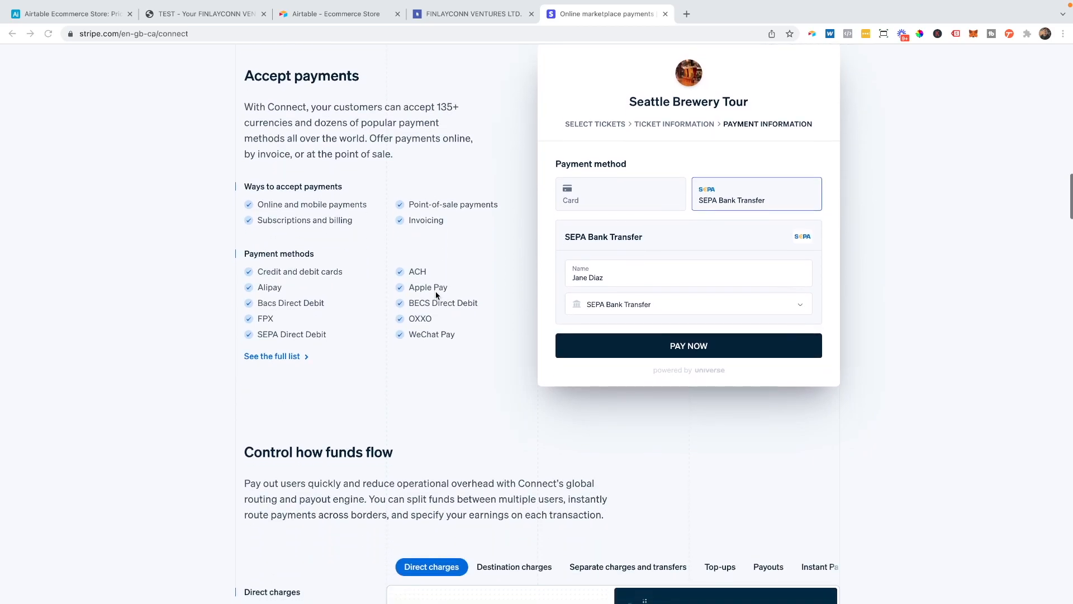
scroll(436, 296, down, 4)
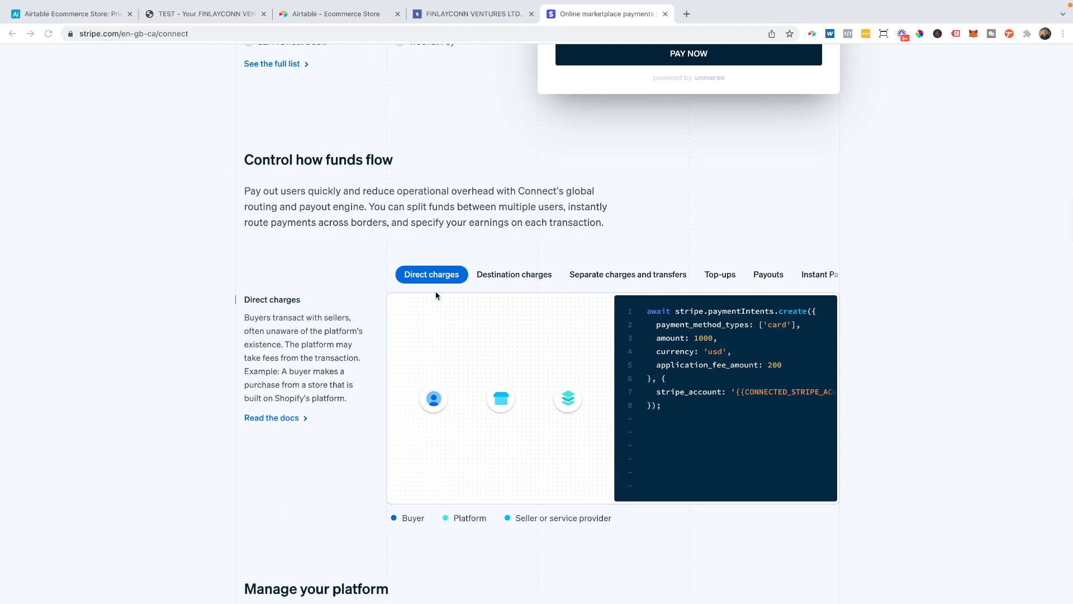
scroll(436, 295, down, 7)
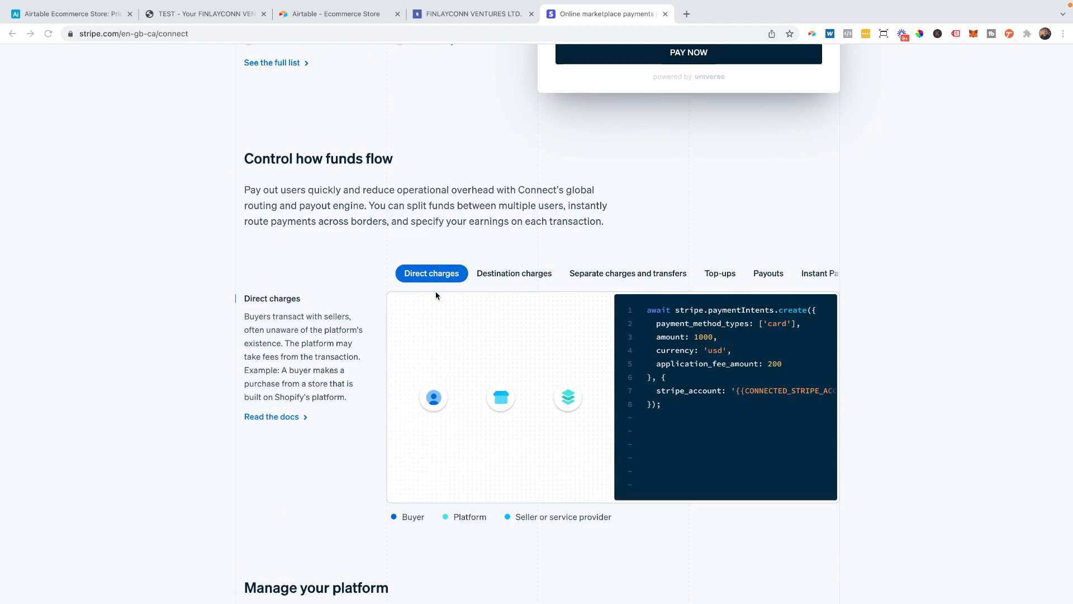
scroll(437, 295, down, 4)
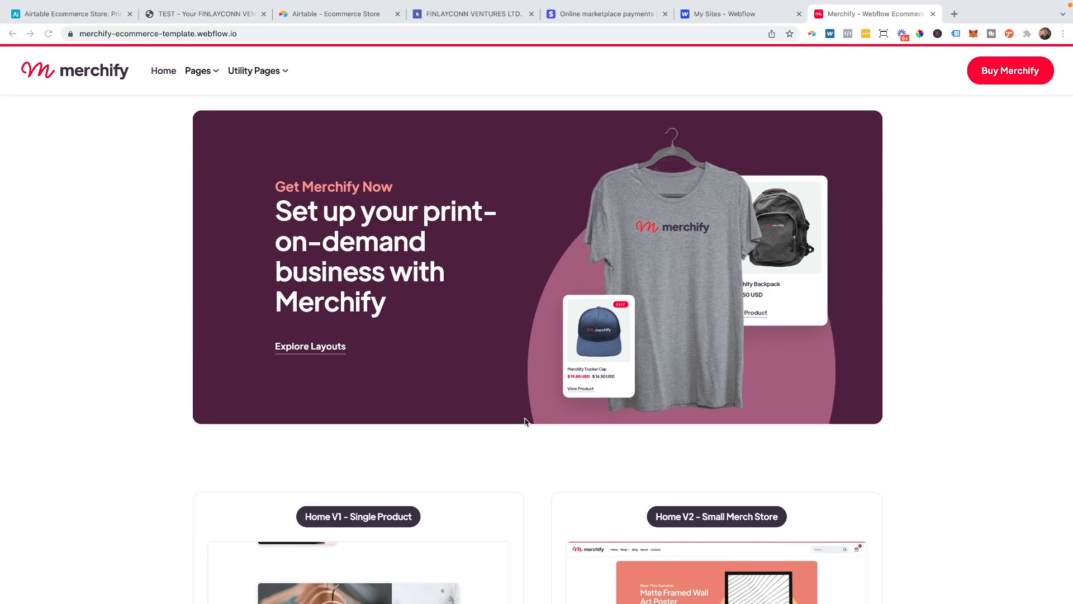
Step: Switch to the Merchify Webflow template site and examine its home page layouts for different store sizes
scroll(524, 419, down, 4)
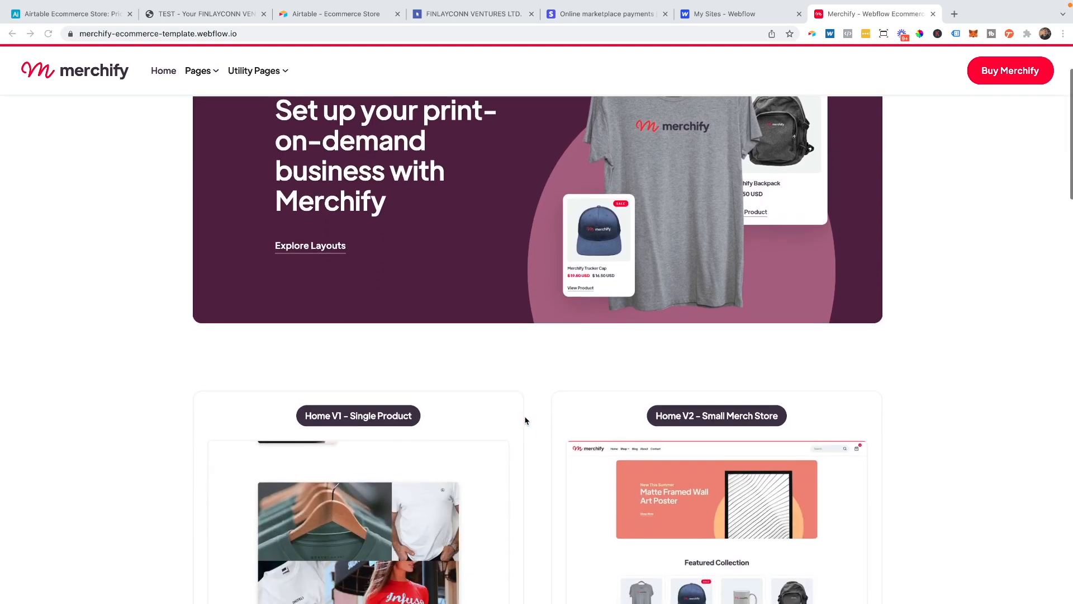
scroll(524, 420, down, 3)
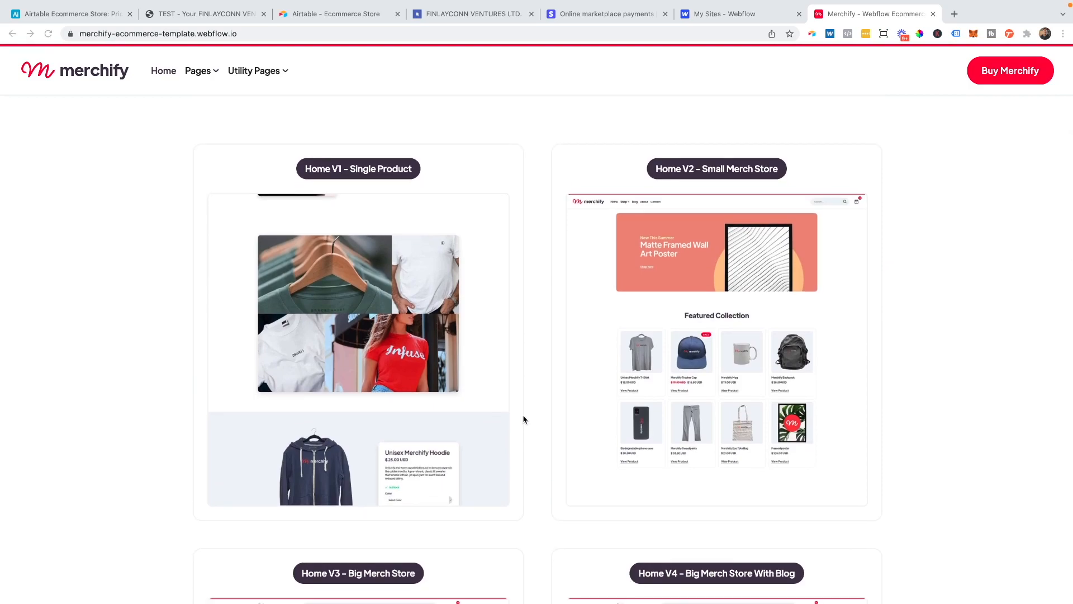
scroll(524, 419, down, 3)
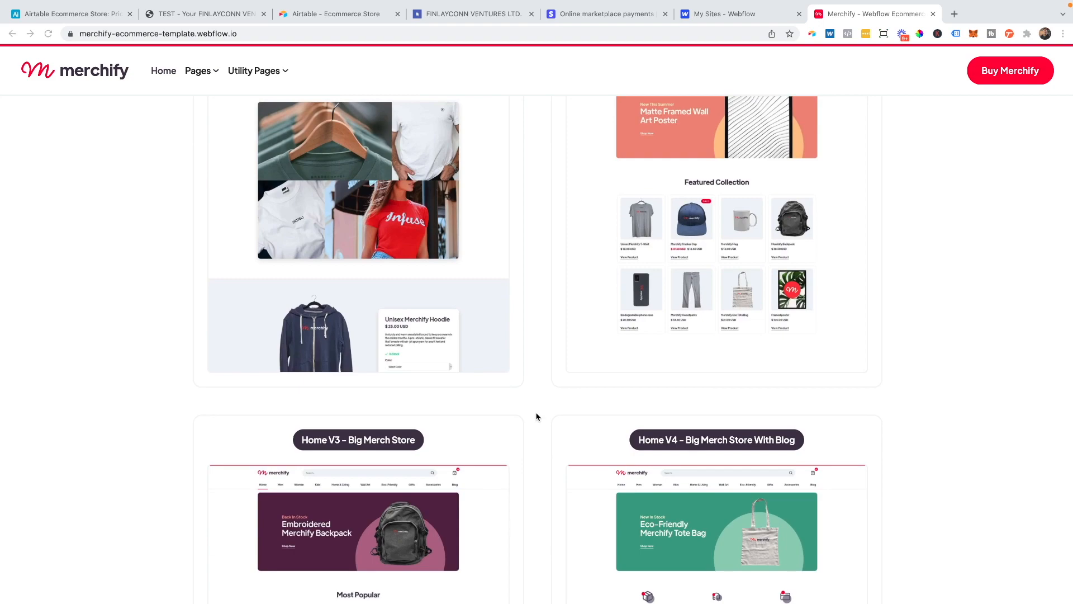
scroll(535, 417, down, 4)
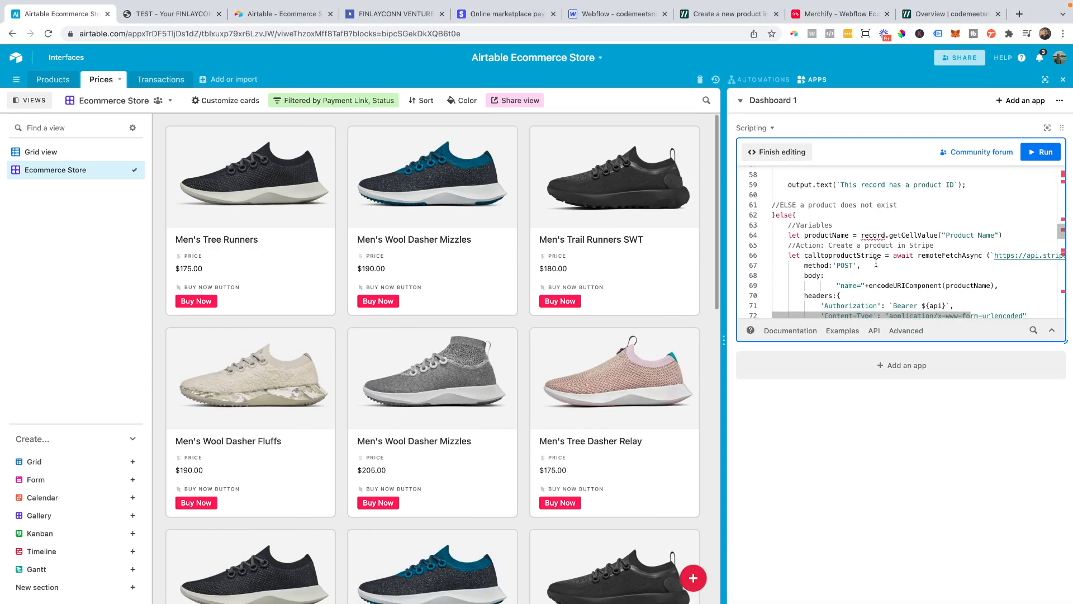
Step: Read through the Airtable store's Scripting app code for creating Stripe products, prices and payment links and updating the price record
scroll(877, 263, down, 3)
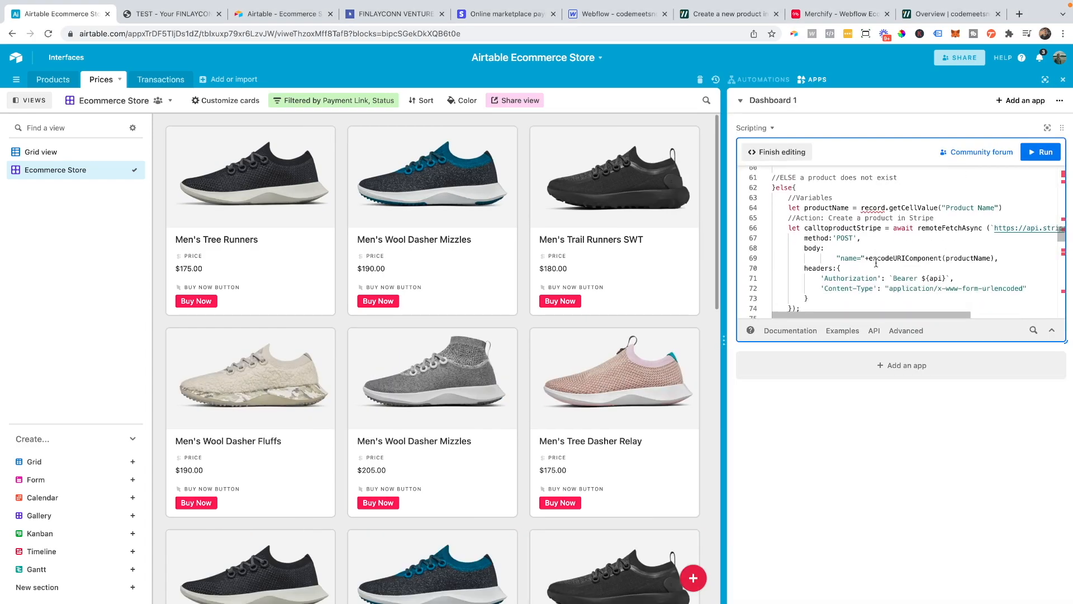
scroll(875, 263, down, 5)
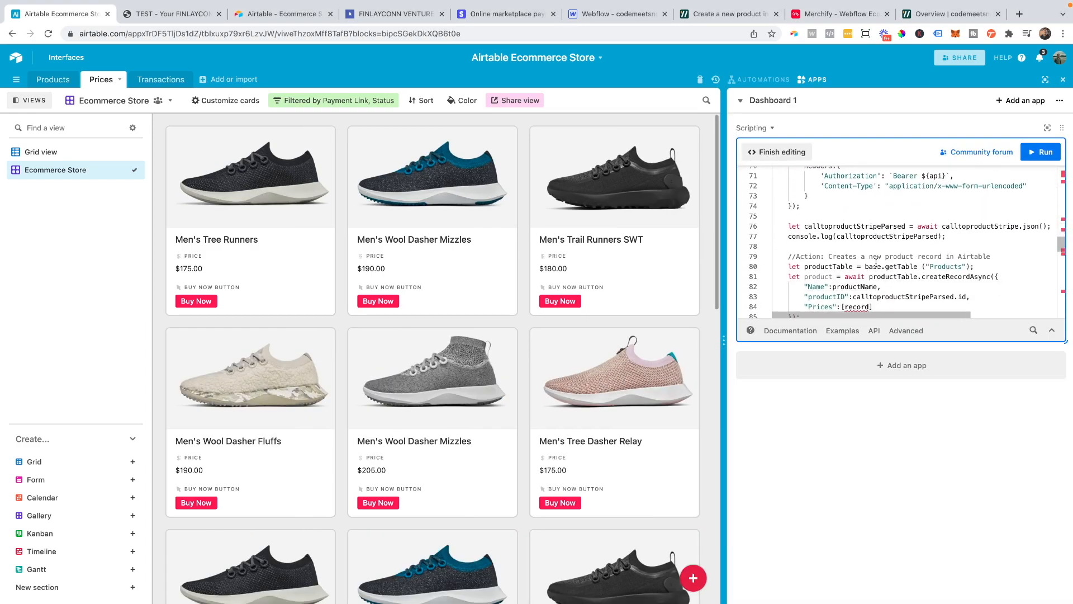
scroll(876, 262, down, 6)
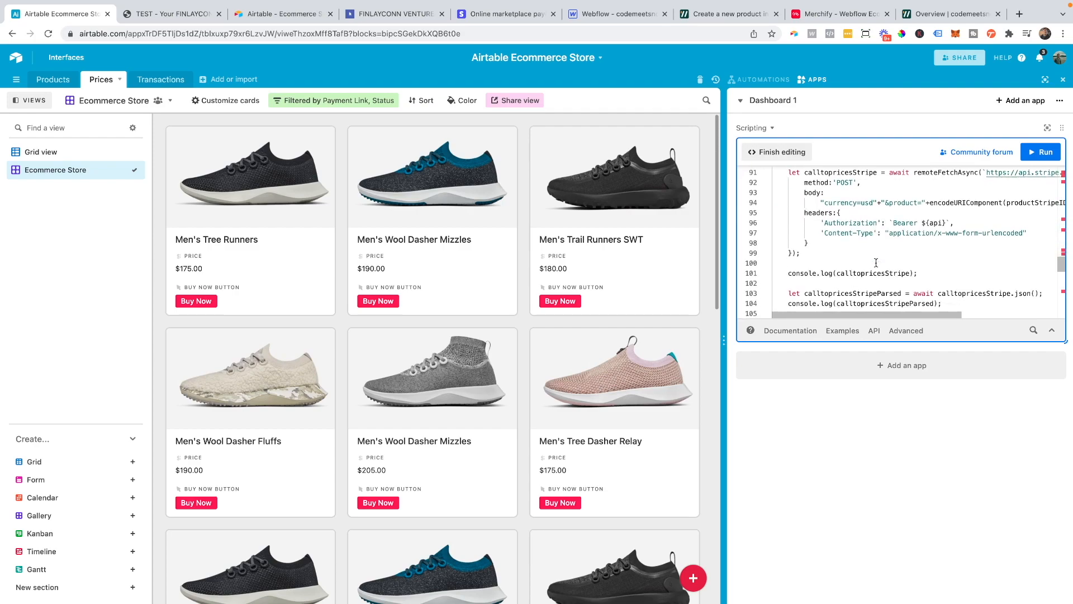
scroll(876, 263, down, 5)
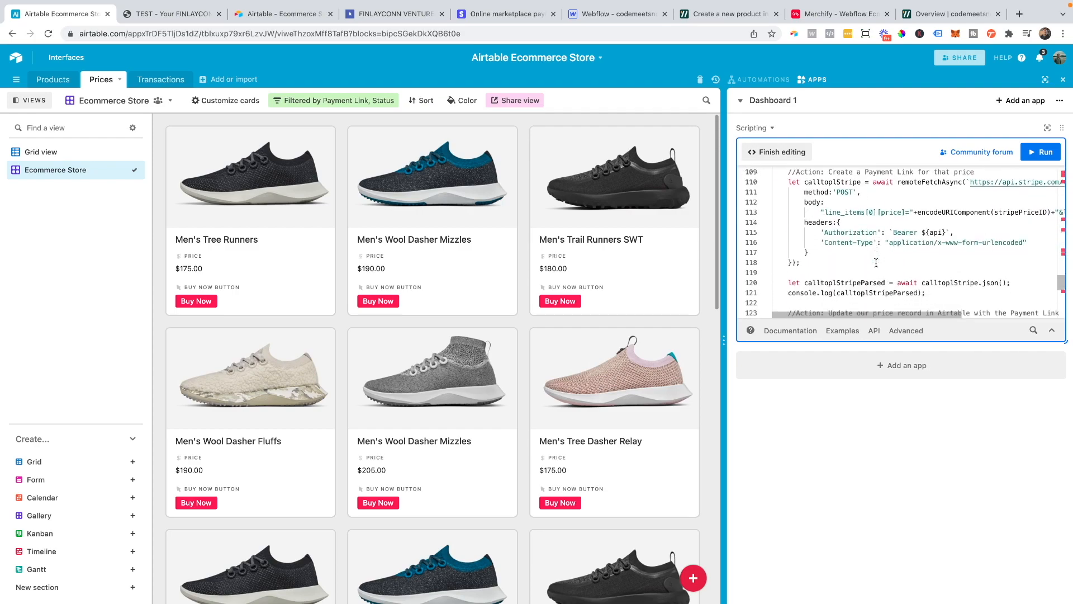
scroll(876, 263, down, 4)
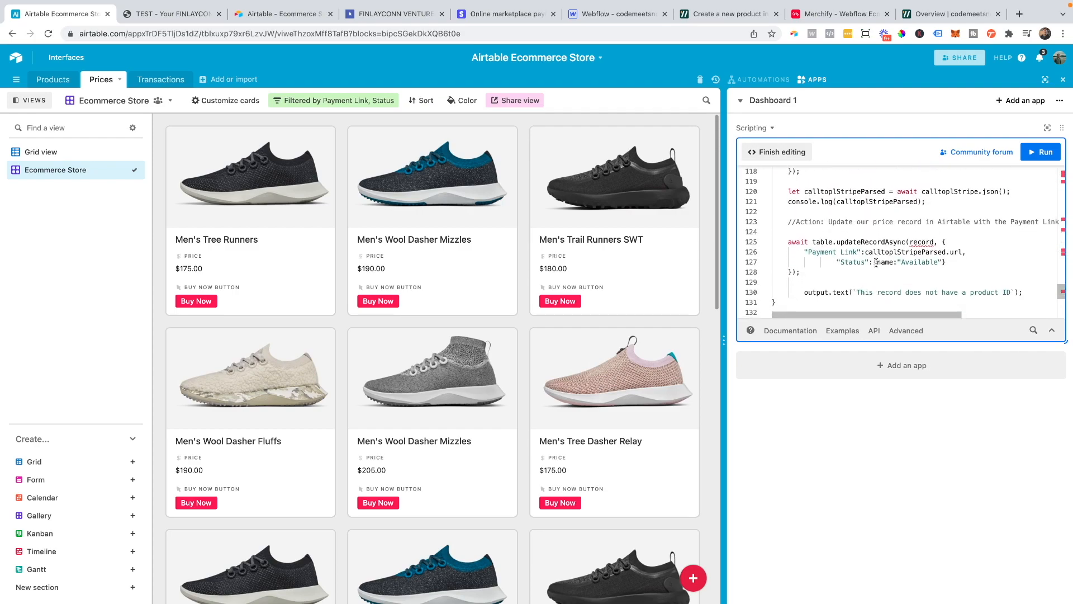
scroll(876, 262, down, 5)
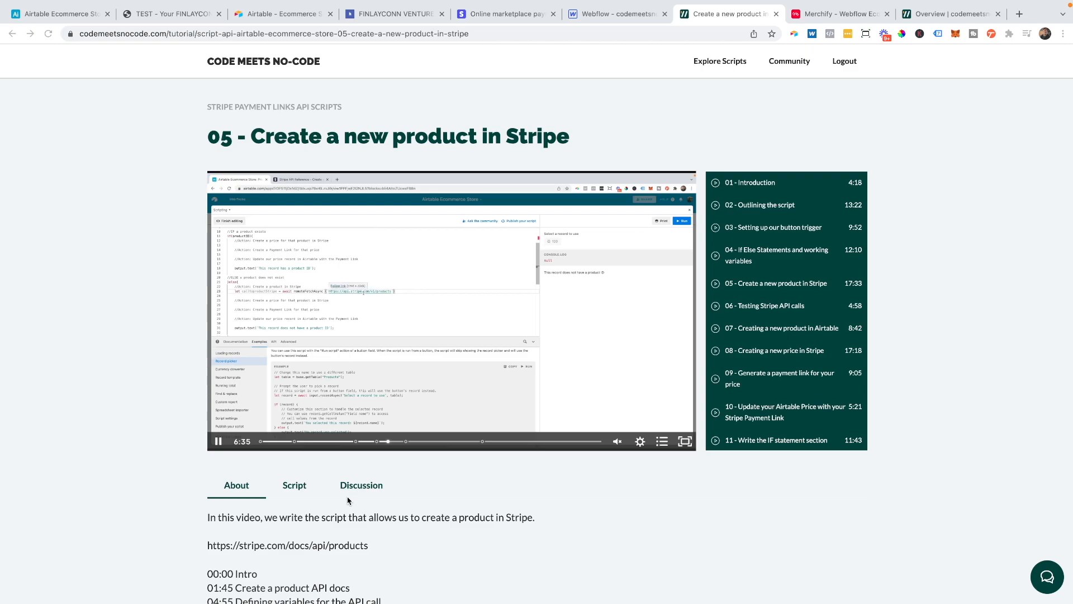
Step: Review the lesson list on Code Meets No-Code's "05 - Create a new product in Stripe" page and highlight the lesson's full script code
scroll(430, 386, down, 2)
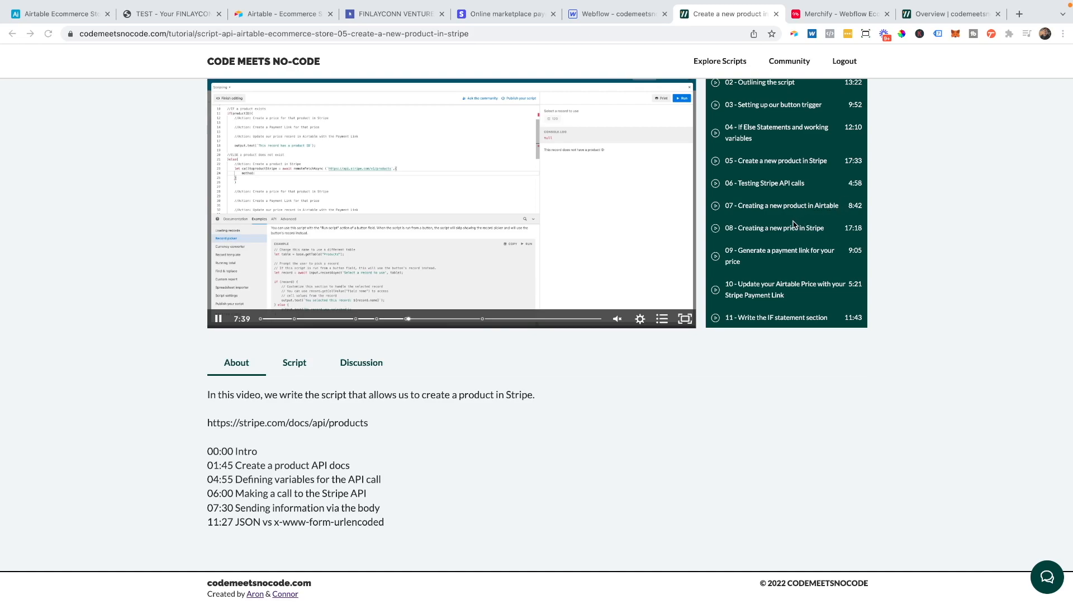
scroll(790, 225, down, 3)
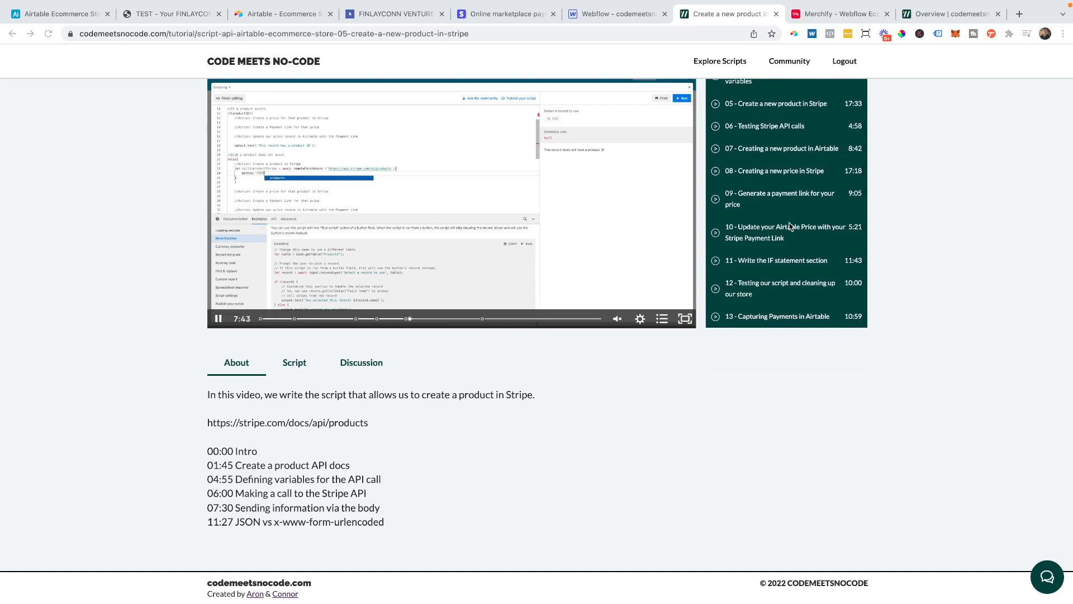
click(294, 364)
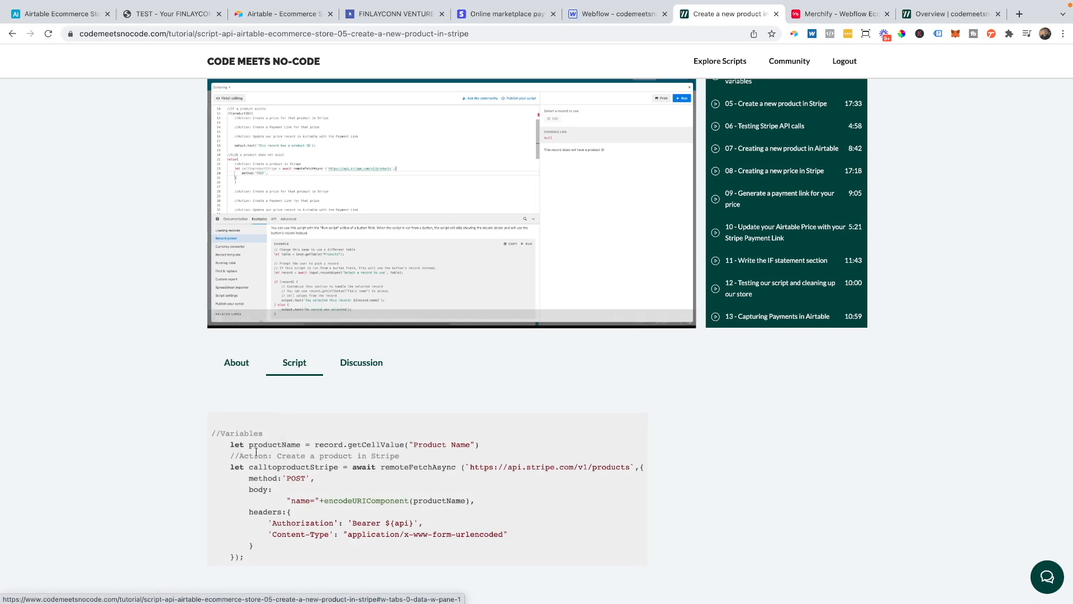
drag(213, 431, 331, 545)
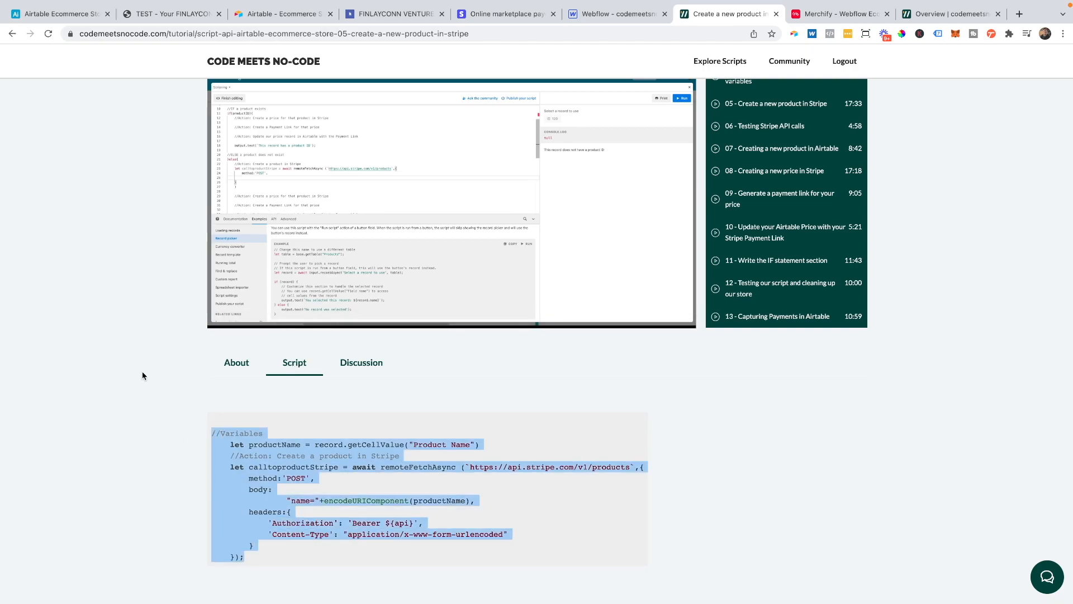
Step: View the lesson's discussion section and browse the member introduction posts in the Code Meets No-Code community feed
click(382, 373)
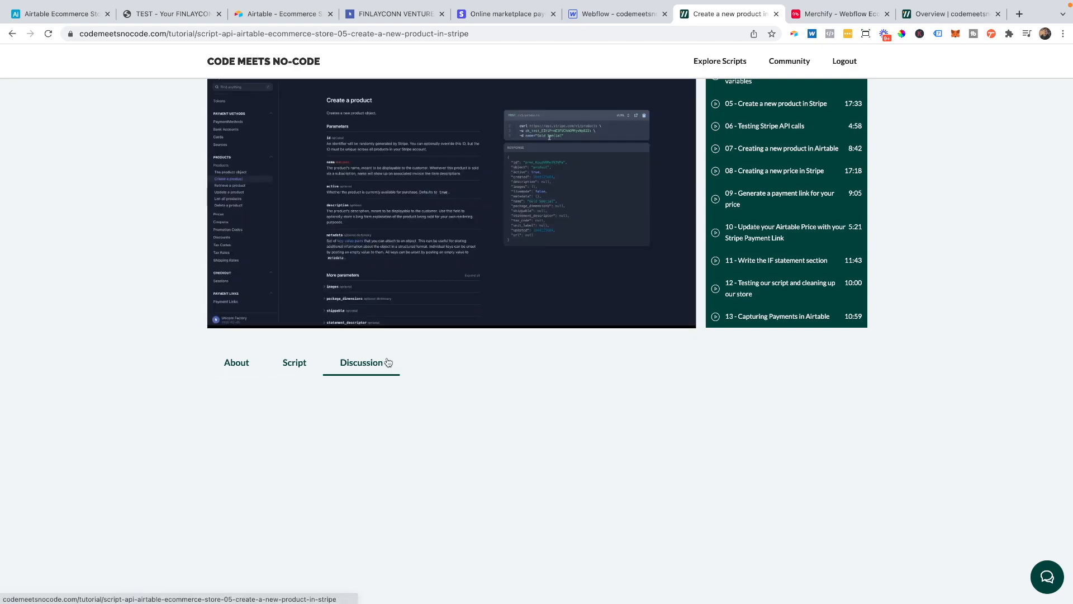
scroll(527, 283, down, 5)
scroll(520, 358, down, 7)
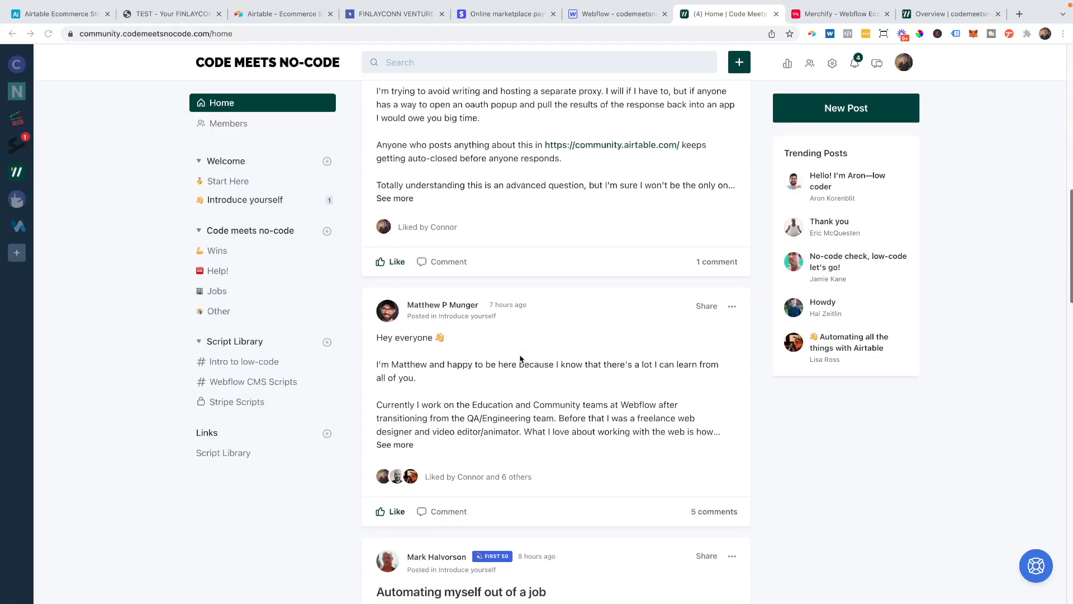
scroll(520, 359, down, 3)
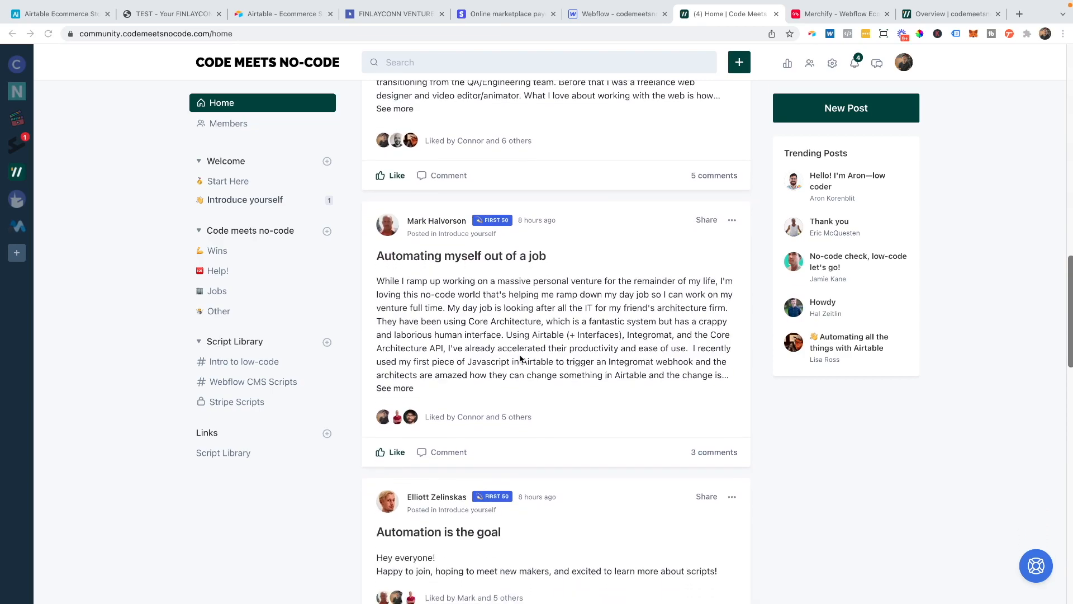
scroll(519, 358, down, 7)
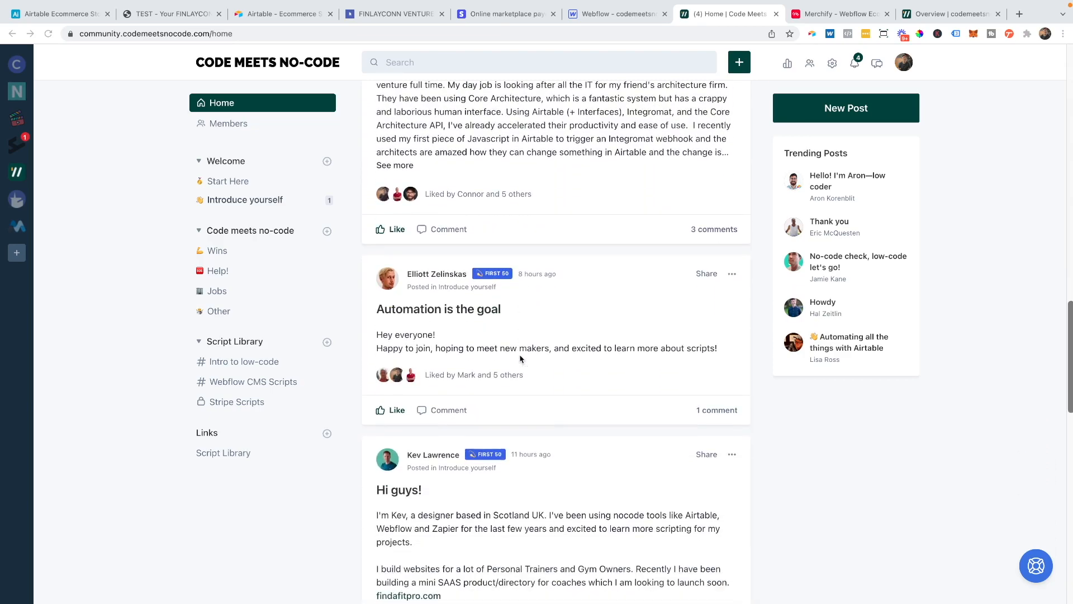
scroll(520, 359, down, 7)
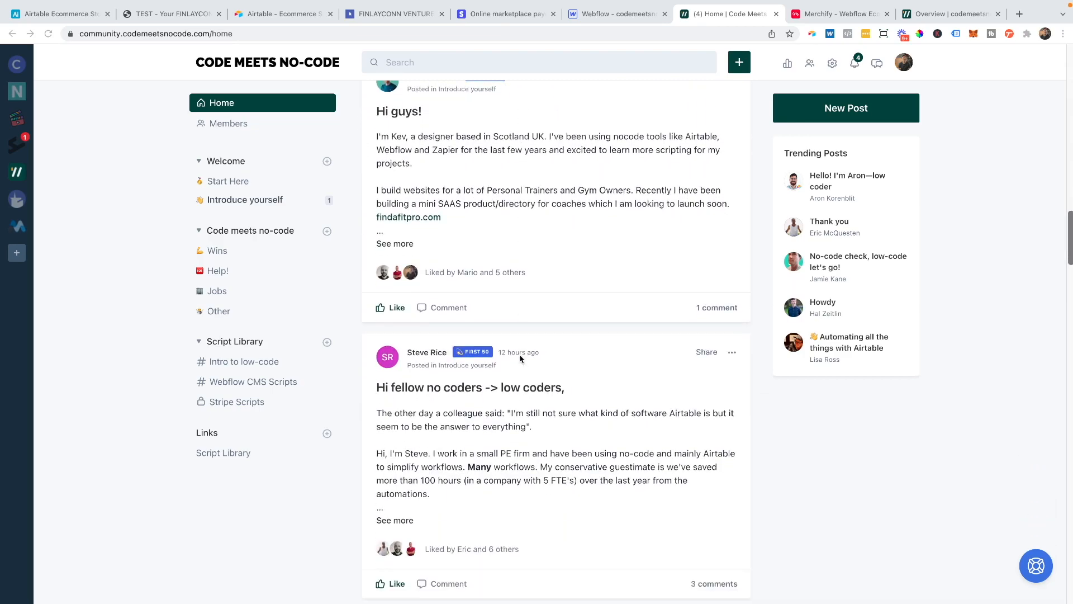
scroll(520, 358, down, 2)
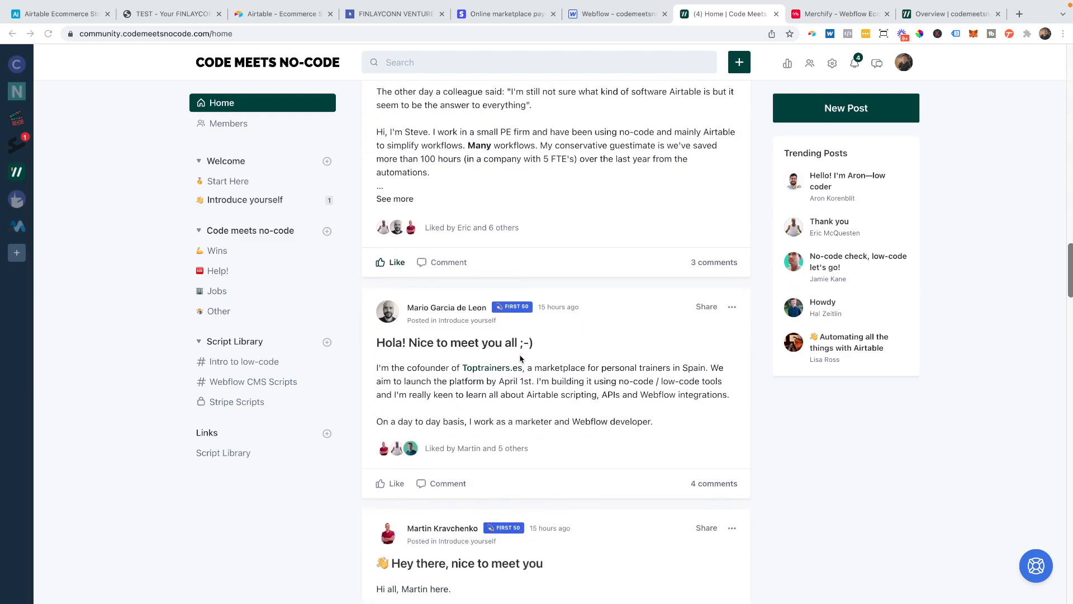